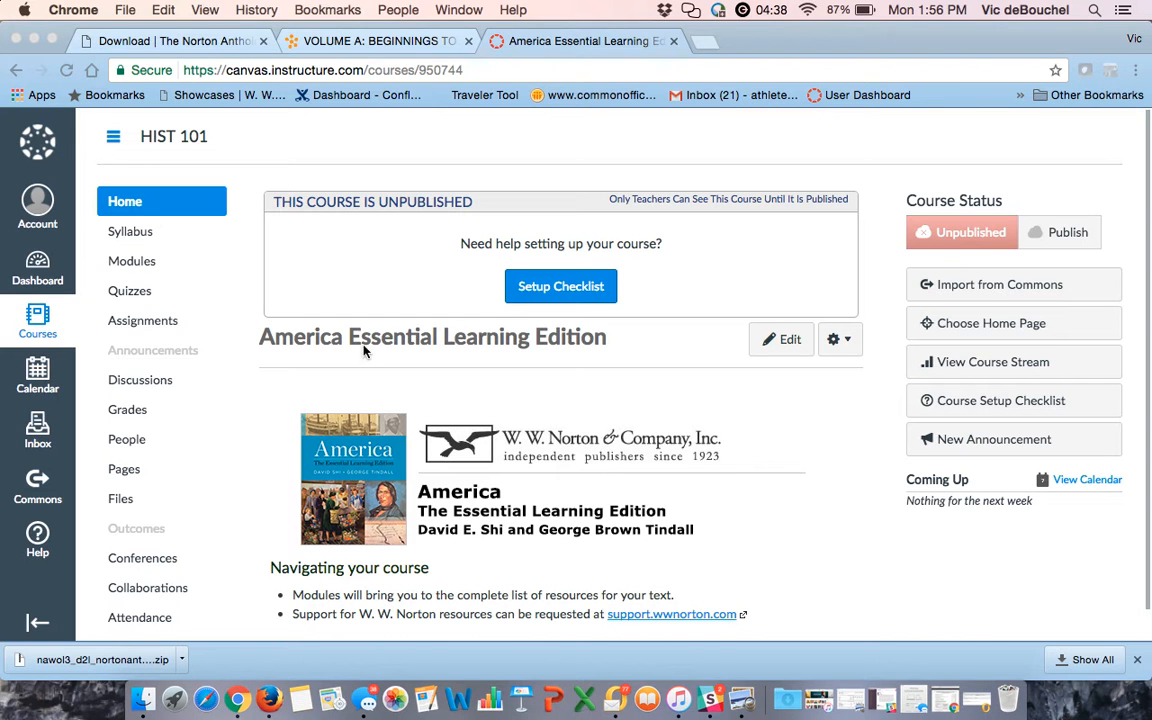
- Open the HIST 101 quizzes and go to the management page for the course's question banks
{"action": "left_click", "coordinate": [126, 292]}
{"action": "left_click", "coordinate": [126, 298]}
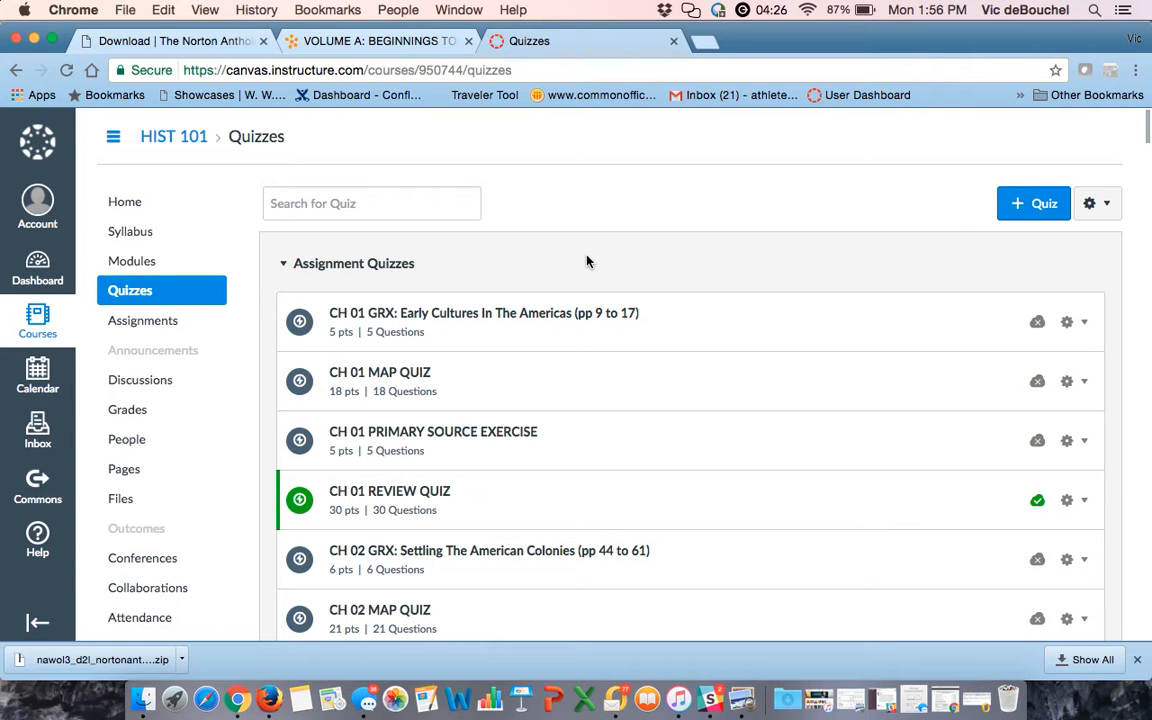
{"action": "left_click", "coordinate": [1110, 208]}
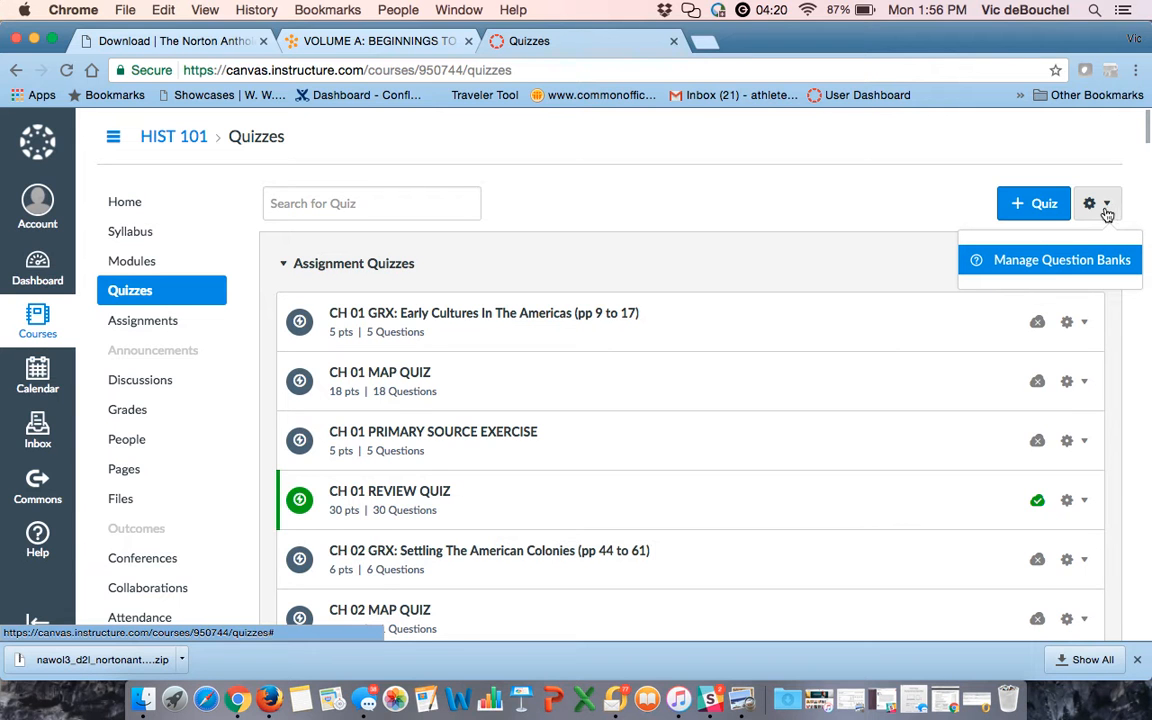
{"action": "left_click", "coordinate": [1052, 262]}
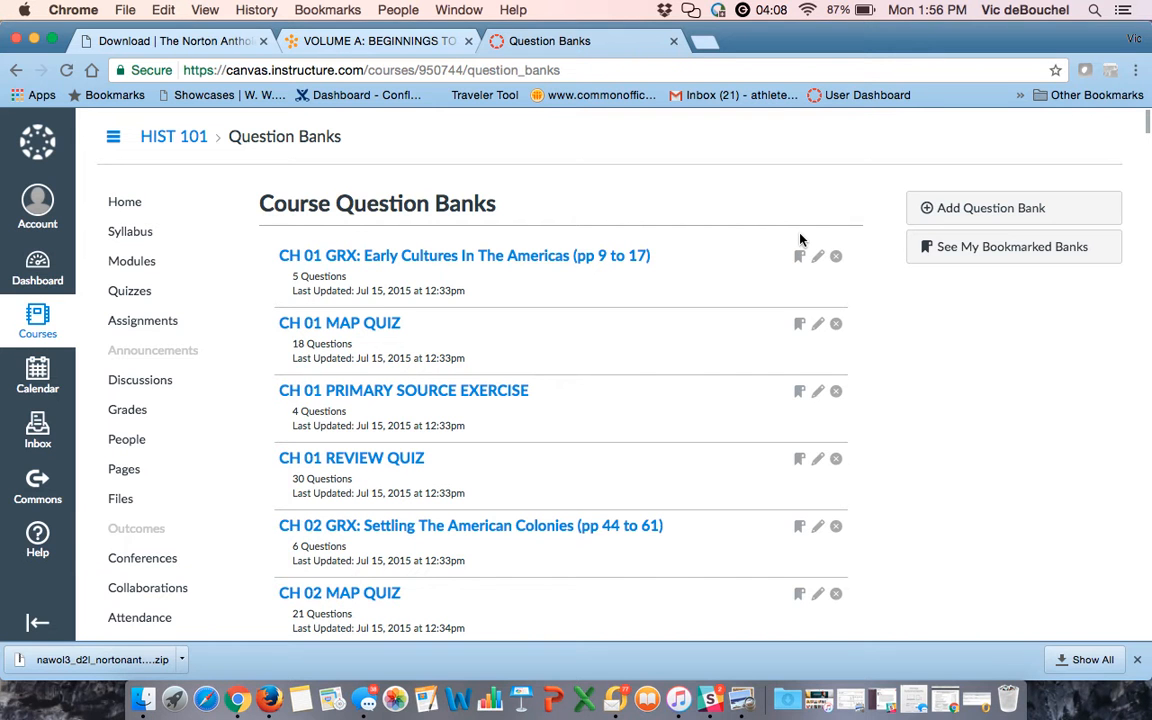
- Find and open the question bank "CHAPTER 03: Colonial Ways of Life, 1607-1750" in the list of course banks
{"action": "scroll", "coordinate": [712, 266], "scroll_direction": "down", "scroll_amount": 2}
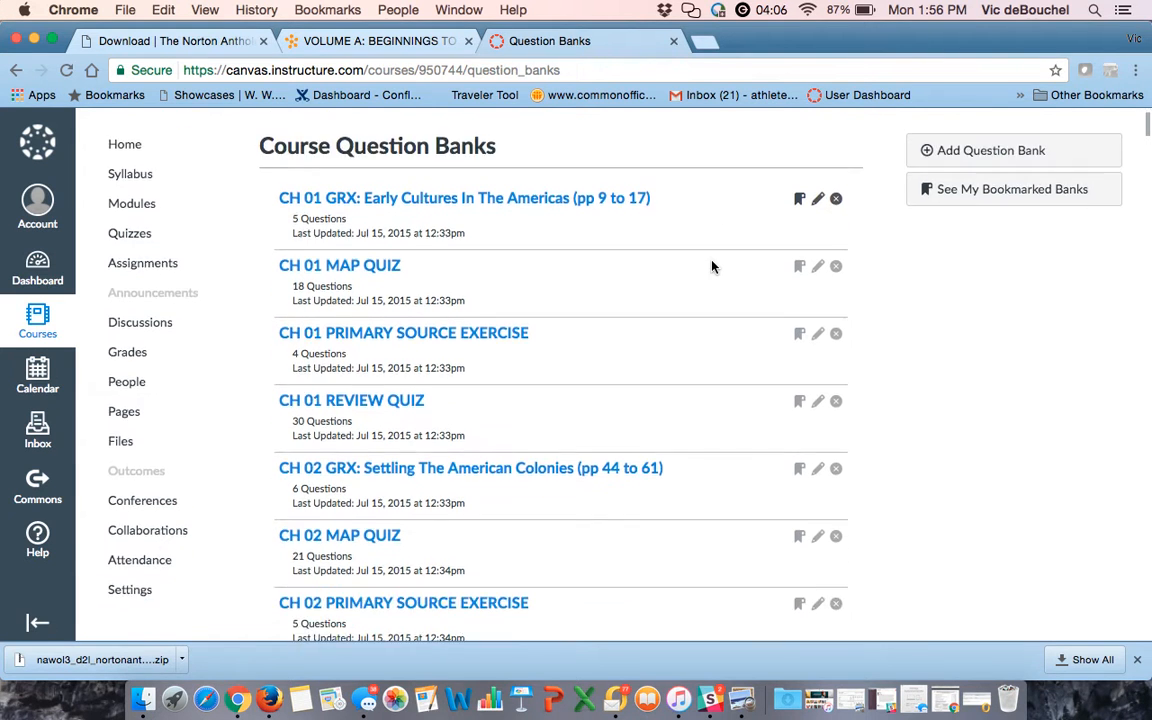
{"action": "scroll", "coordinate": [712, 266], "scroll_direction": "down", "scroll_amount": 8}
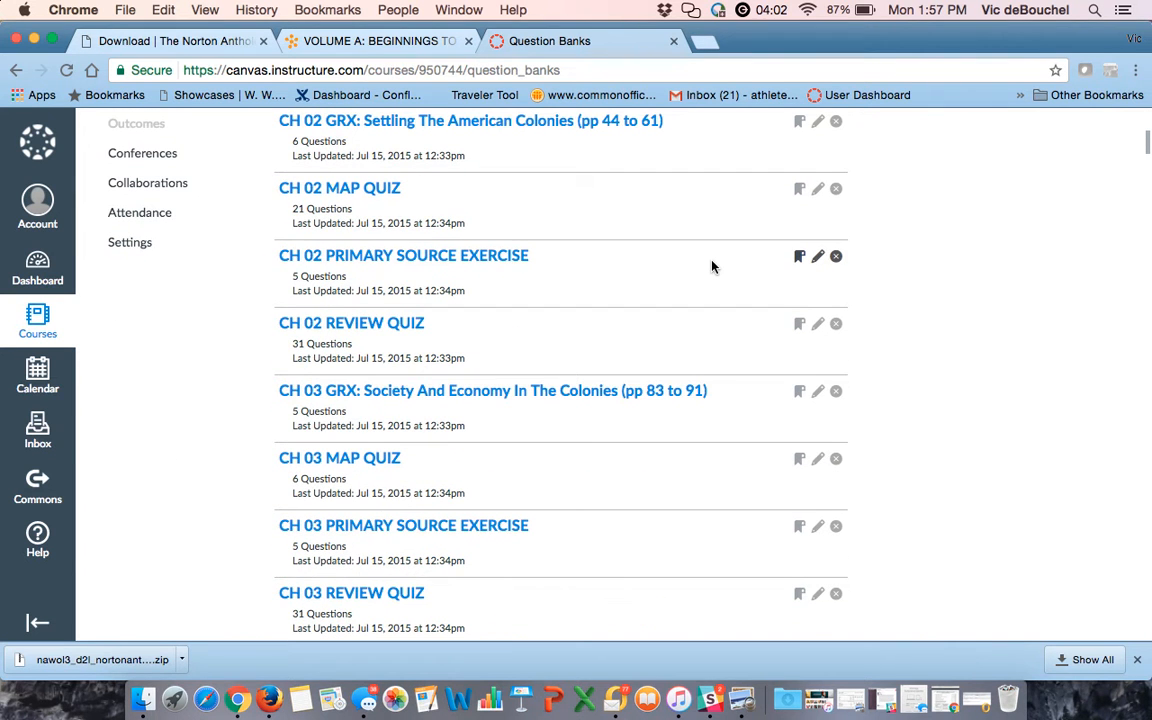
{"action": "scroll", "coordinate": [712, 266], "scroll_direction": "down", "scroll_amount": 20}
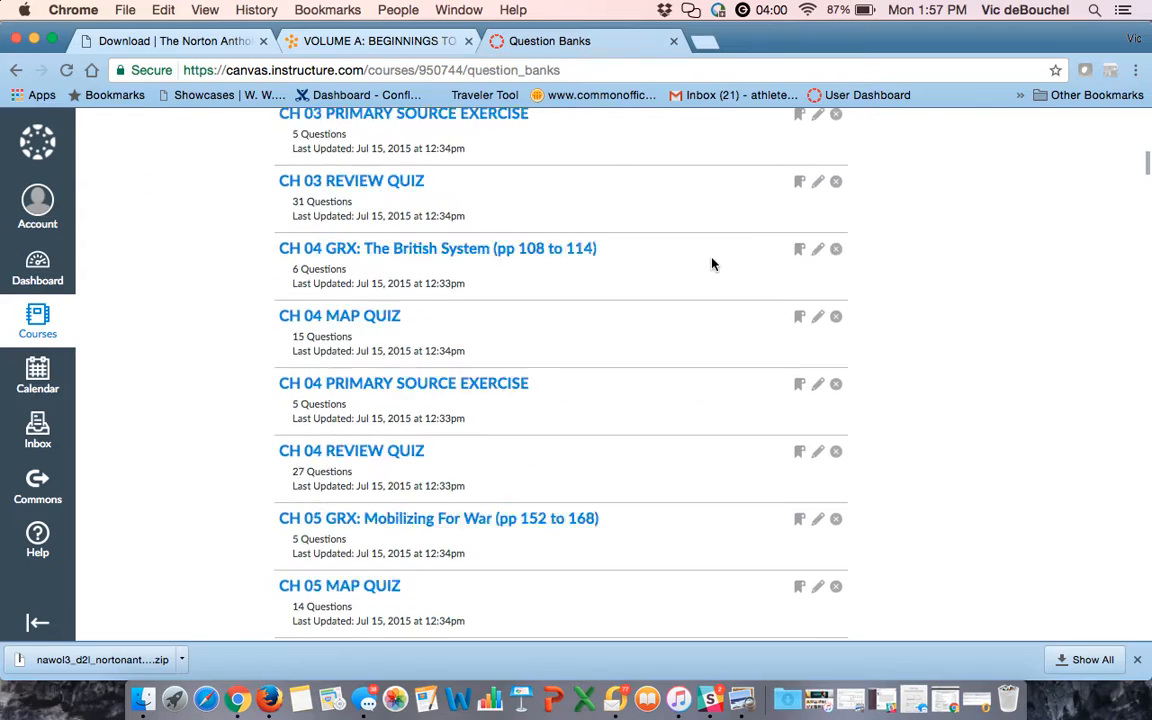
{"action": "scroll", "coordinate": [712, 263], "scroll_direction": "down", "scroll_amount": 20}
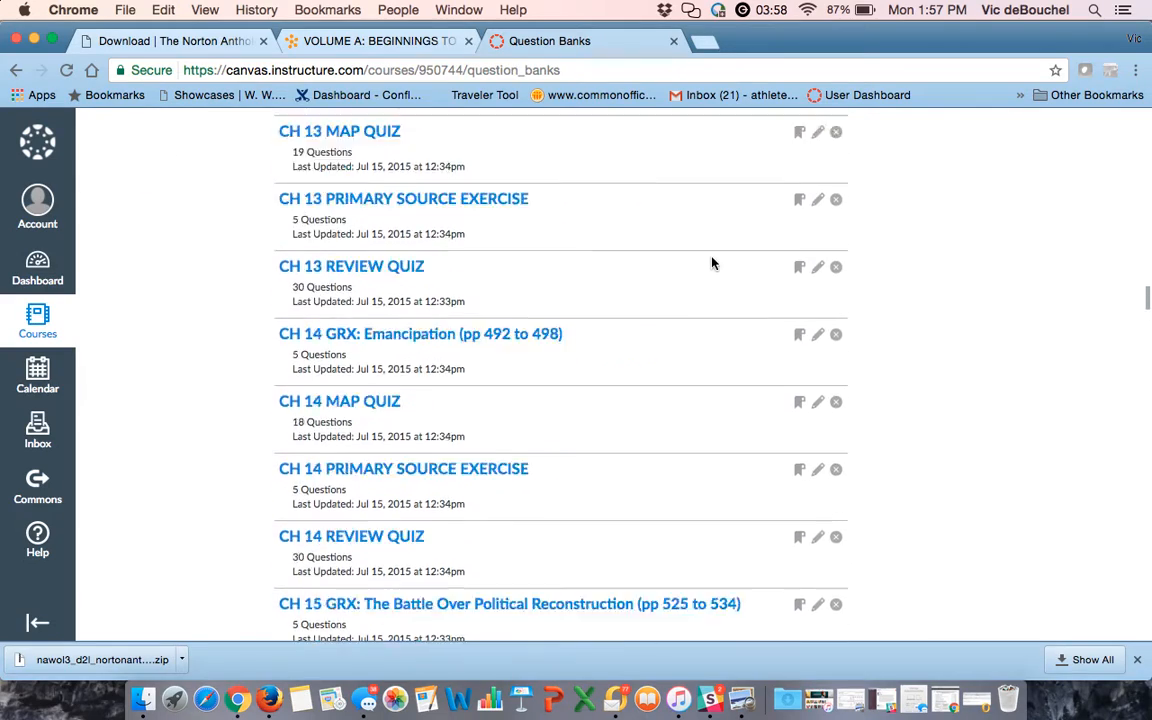
{"action": "scroll", "coordinate": [712, 263], "scroll_direction": "down", "scroll_amount": 20}
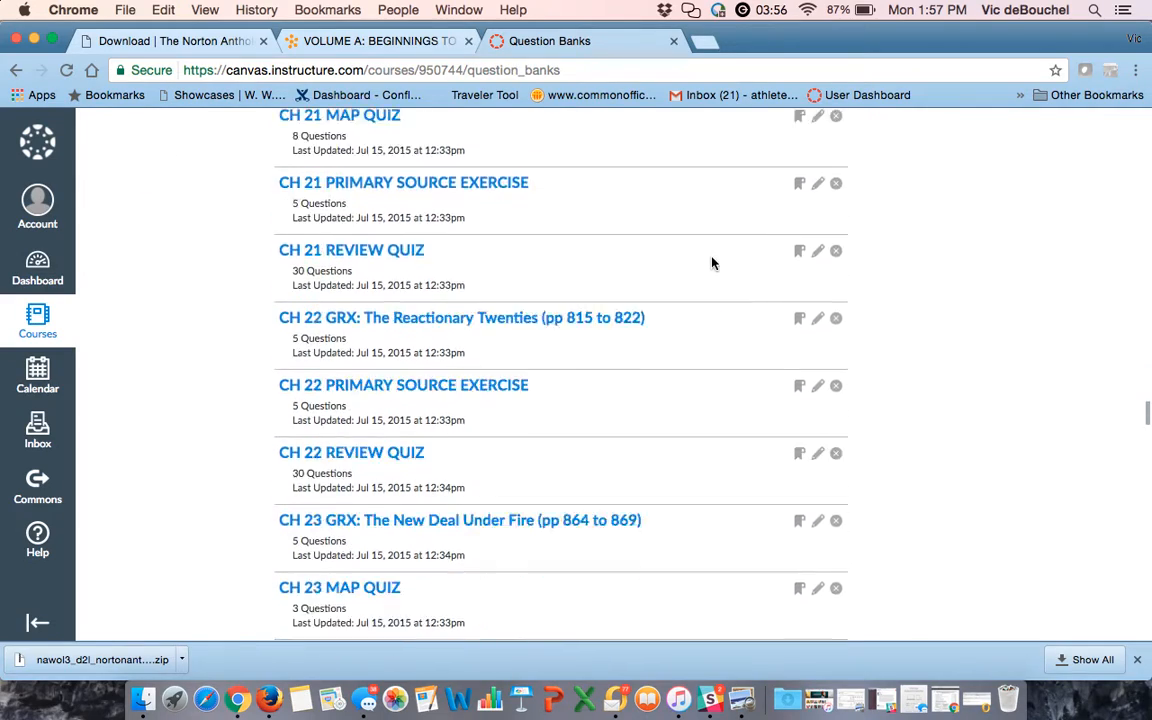
{"action": "scroll", "coordinate": [712, 263], "scroll_direction": "down", "scroll_amount": 20}
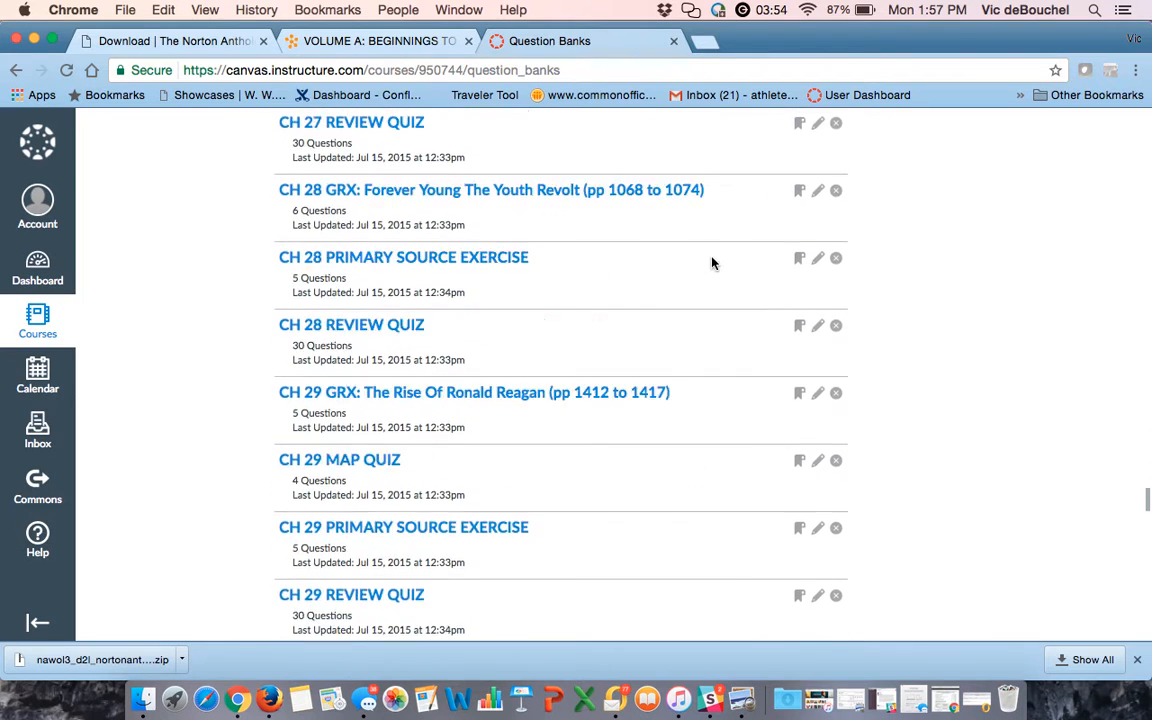
{"action": "scroll", "coordinate": [712, 263], "scroll_direction": "down", "scroll_amount": 5}
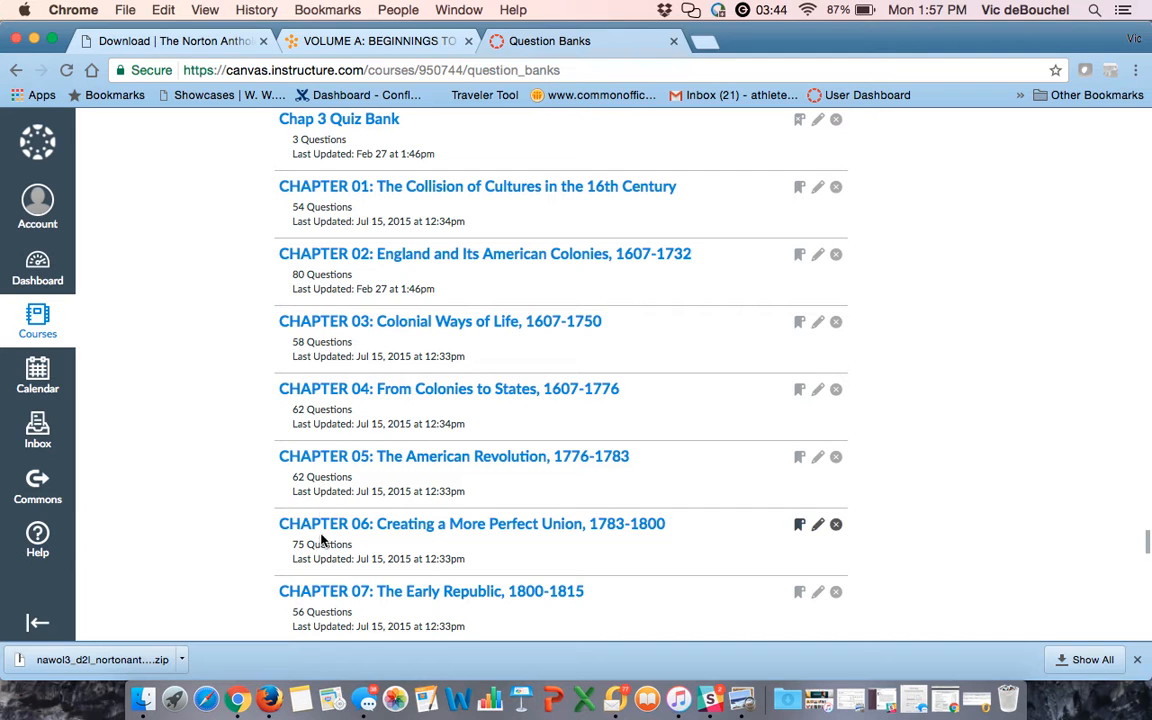
{"action": "left_click", "coordinate": [467, 322]}
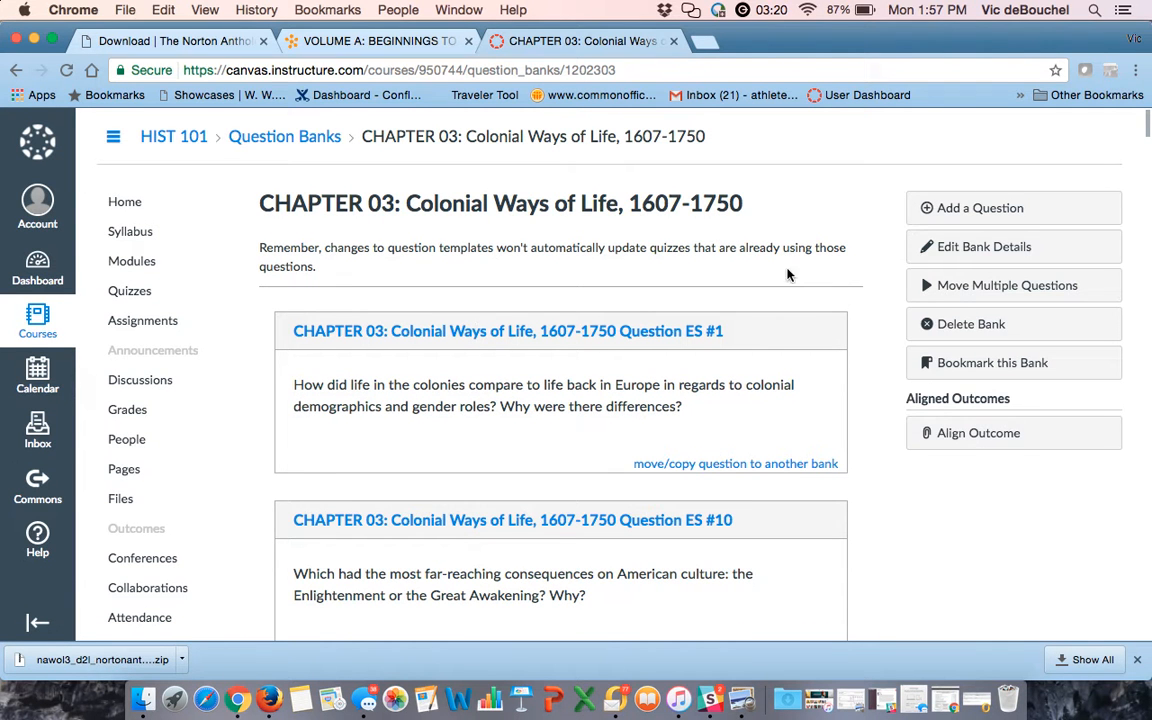
- Look through the essay, matching and multiple-choice questions in the Chapter 03 bank for one suitable for a quiz
{"action": "scroll", "coordinate": [815, 272], "scroll_direction": "down", "scroll_amount": 1}
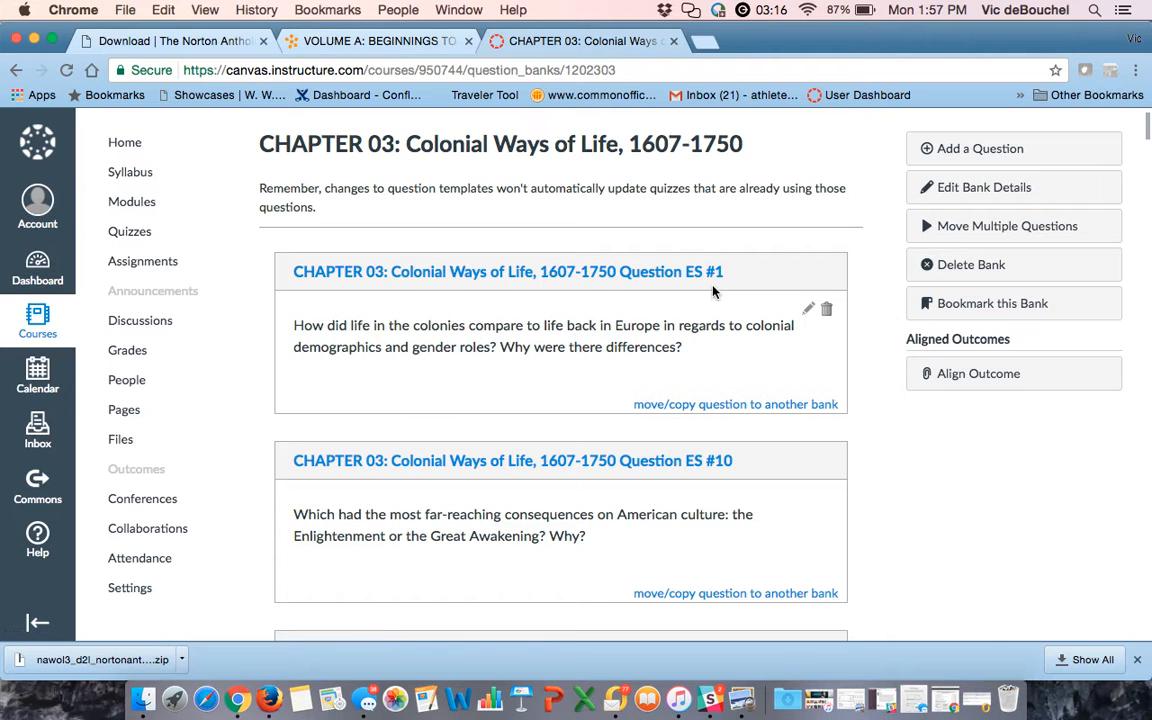
{"action": "scroll", "coordinate": [740, 340], "scroll_direction": "down", "scroll_amount": 3}
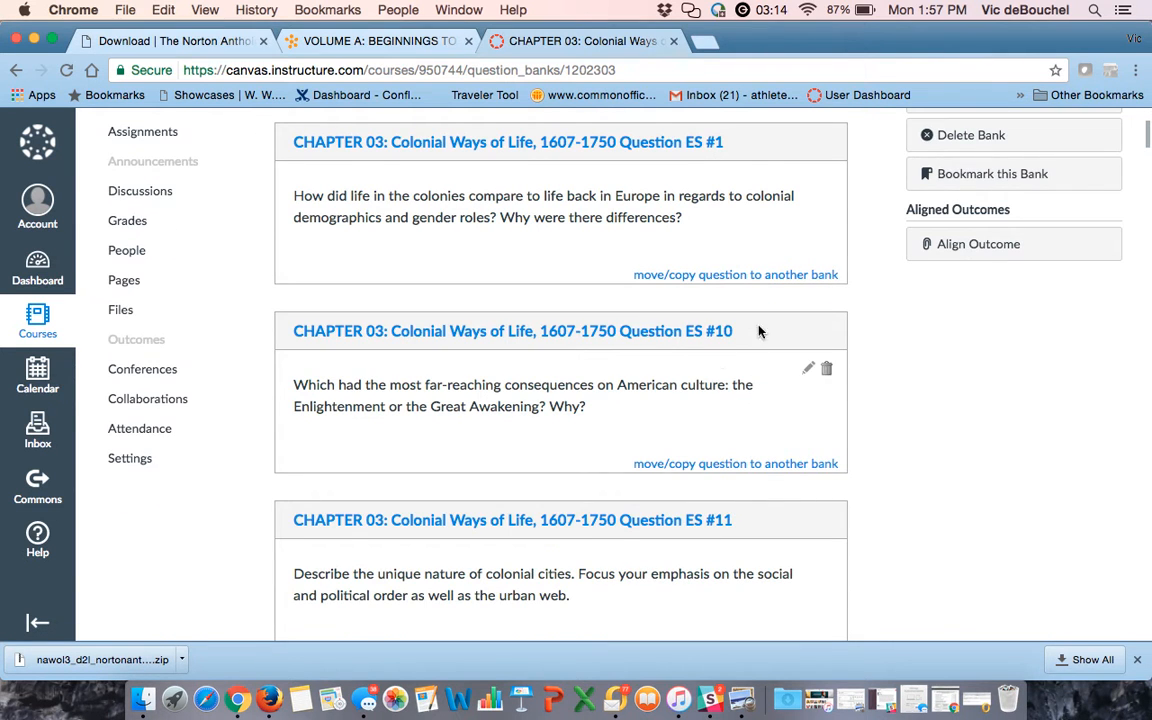
{"action": "scroll", "coordinate": [710, 347], "scroll_direction": "down", "scroll_amount": 7}
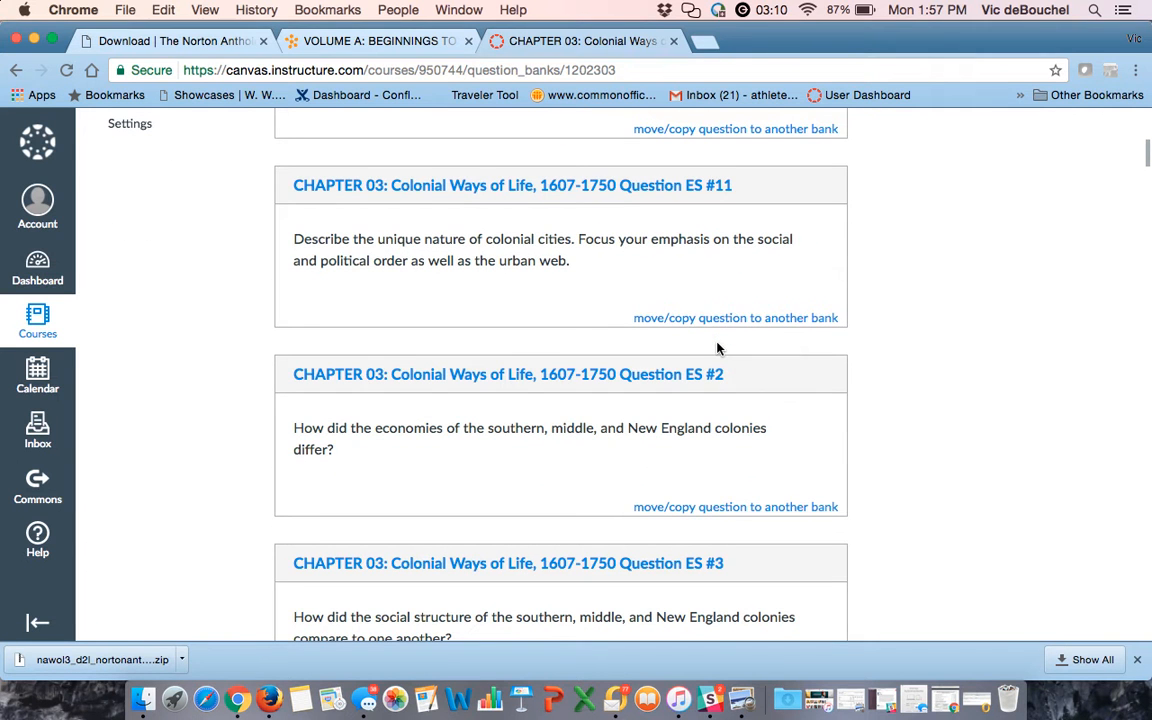
{"action": "scroll", "coordinate": [717, 348], "scroll_direction": "down", "scroll_amount": 3}
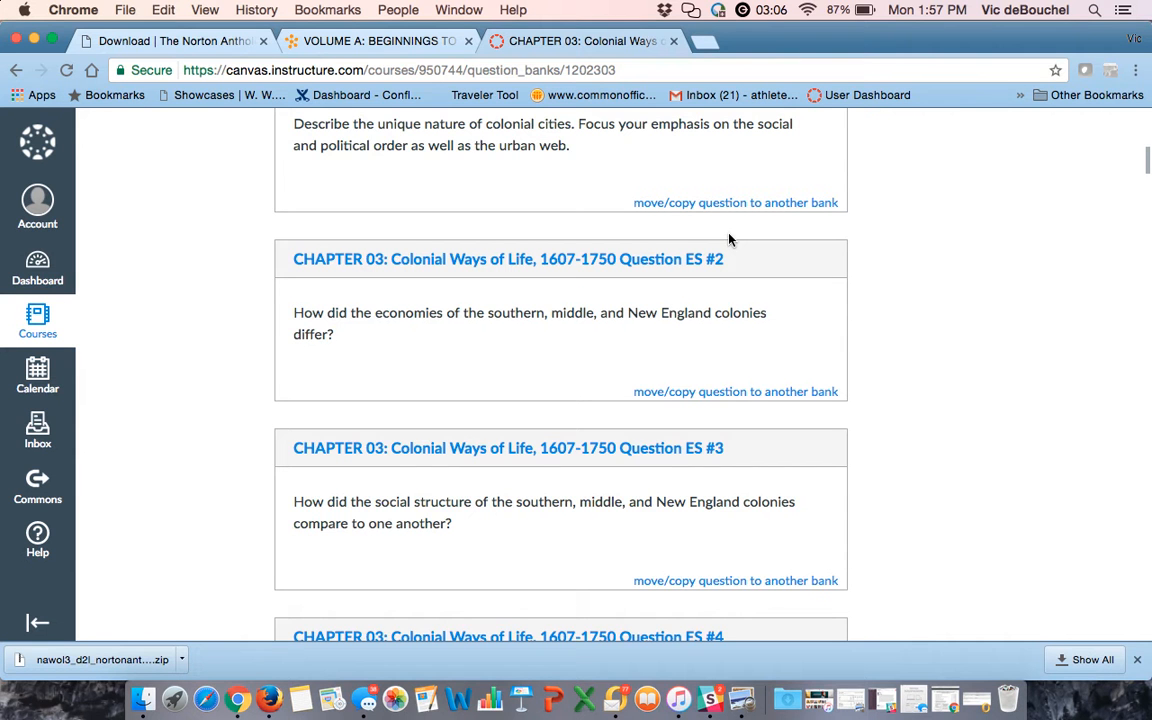
{"action": "scroll", "coordinate": [729, 240], "scroll_direction": "down", "scroll_amount": 2}
{"action": "scroll", "coordinate": [729, 240], "scroll_direction": "up", "scroll_amount": 5}
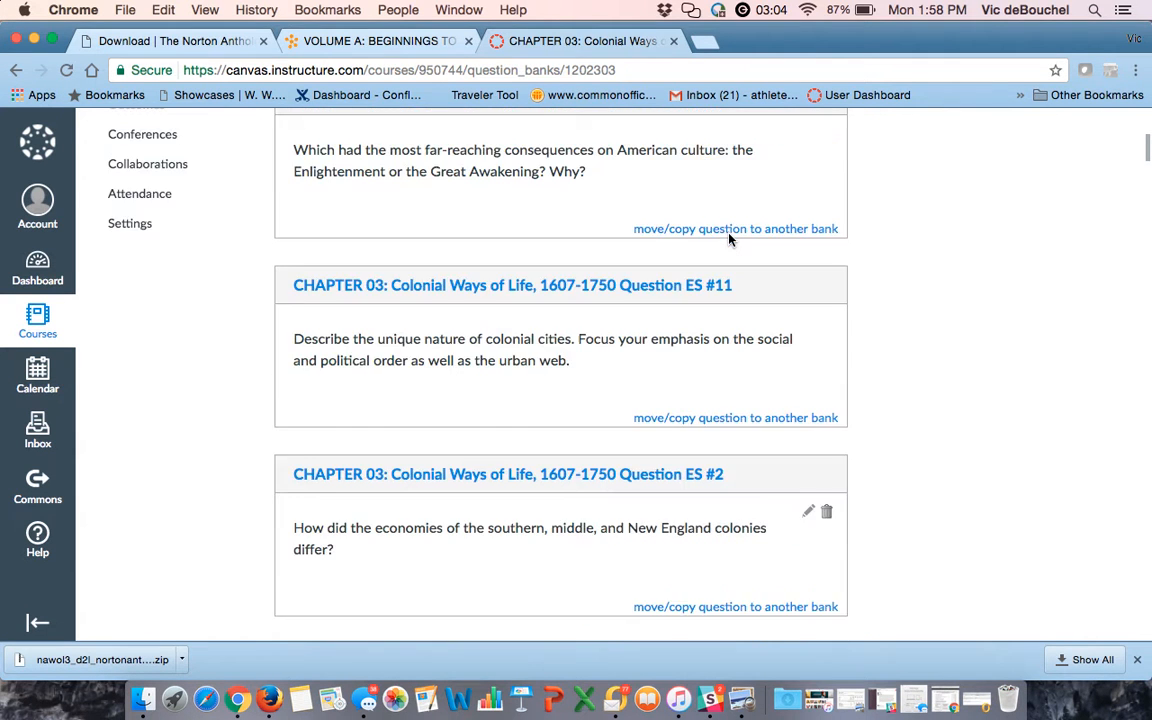
{"action": "scroll", "coordinate": [729, 240], "scroll_direction": "down", "scroll_amount": 7}
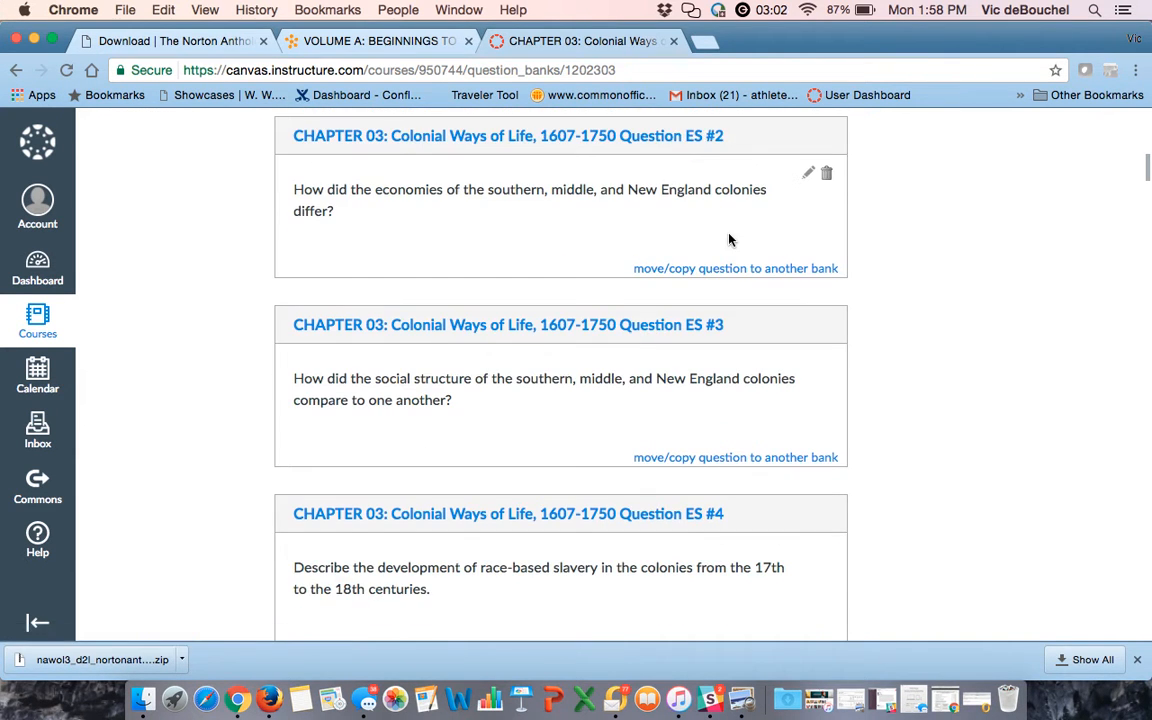
{"action": "scroll", "coordinate": [684, 356], "scroll_direction": "up", "scroll_amount": 15}
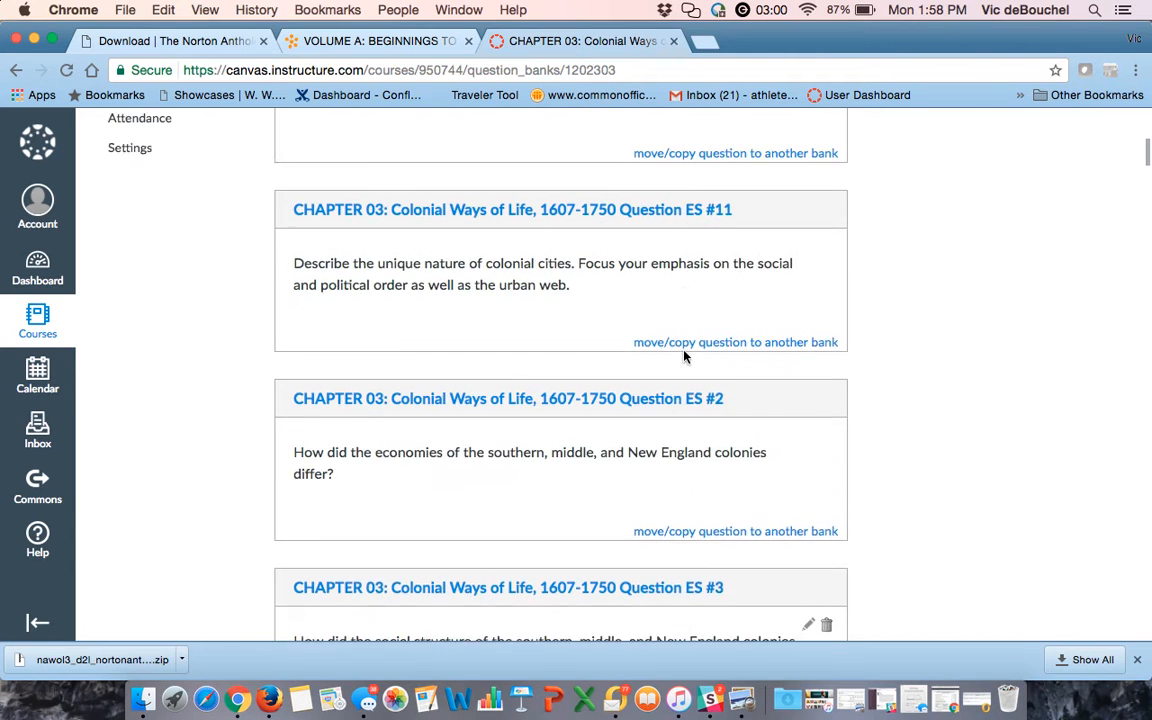
{"action": "scroll", "coordinate": [684, 356], "scroll_direction": "down", "scroll_amount": 20}
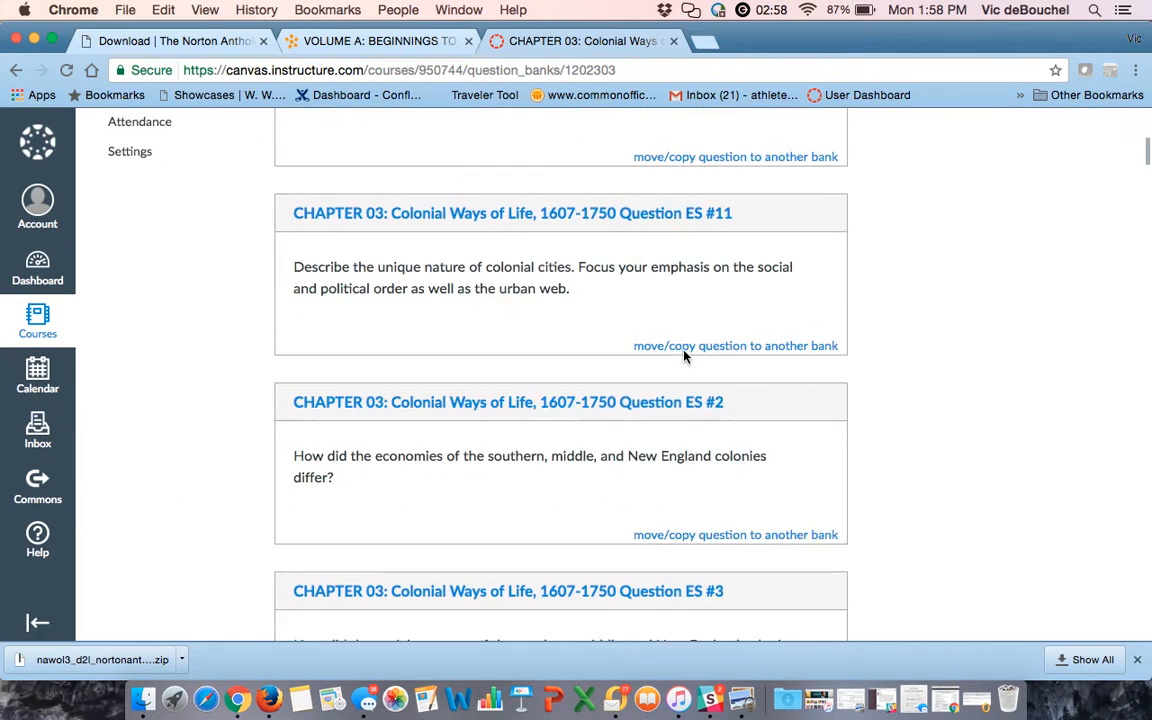
{"action": "scroll", "coordinate": [740, 282], "scroll_direction": "down", "scroll_amount": 20}
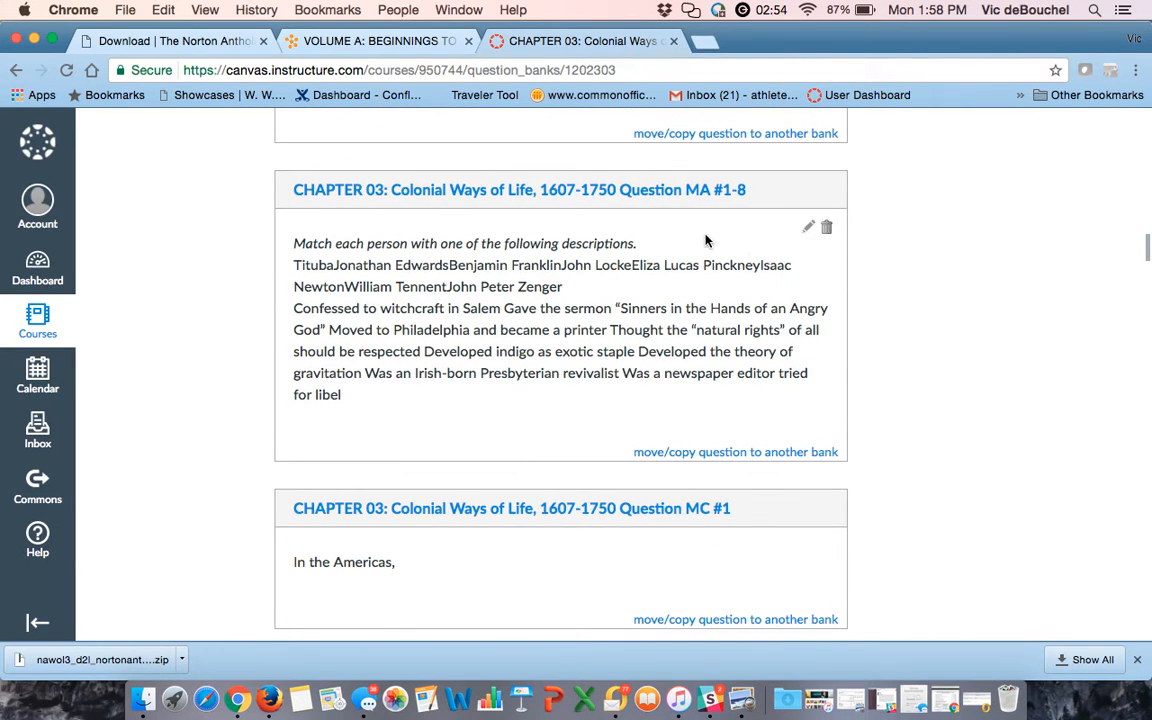
{"action": "scroll", "coordinate": [744, 269], "scroll_direction": "down", "scroll_amount": 3}
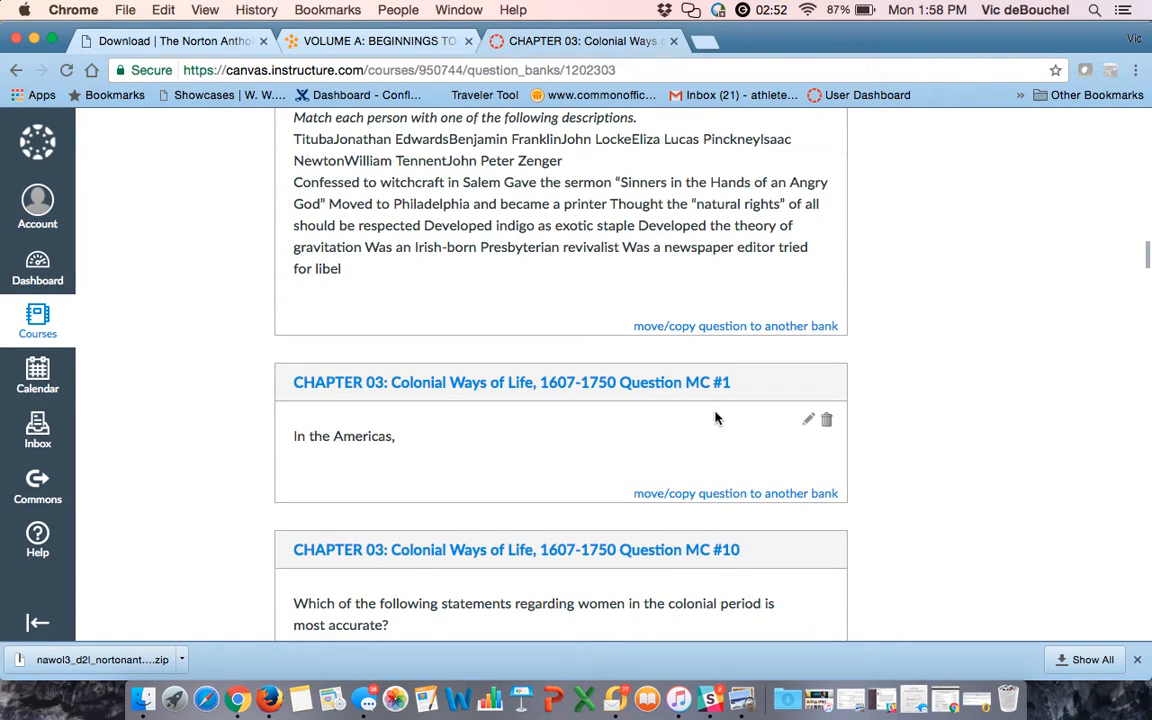
{"action": "scroll", "coordinate": [722, 411], "scroll_direction": "down", "scroll_amount": 17}
{"action": "scroll", "coordinate": [725, 413], "scroll_direction": "down", "scroll_amount": 13}
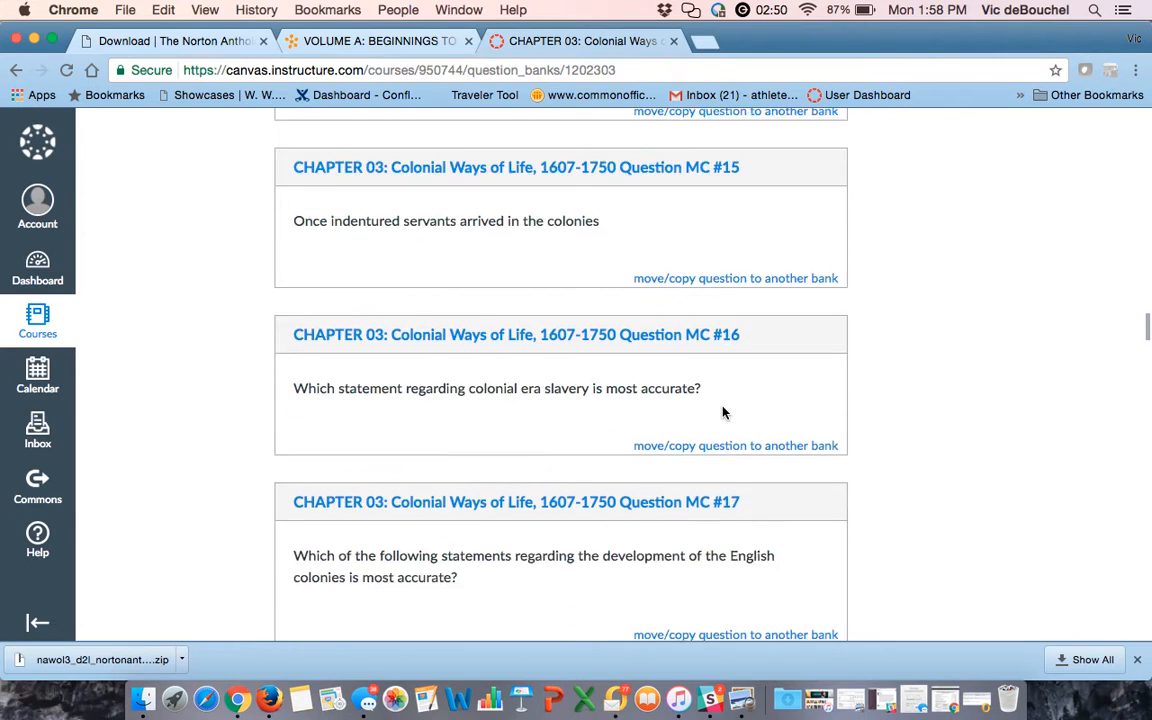
{"action": "scroll", "coordinate": [725, 413], "scroll_direction": "up", "scroll_amount": 12}
{"action": "scroll", "coordinate": [724, 413], "scroll_direction": "up", "scroll_amount": 15}
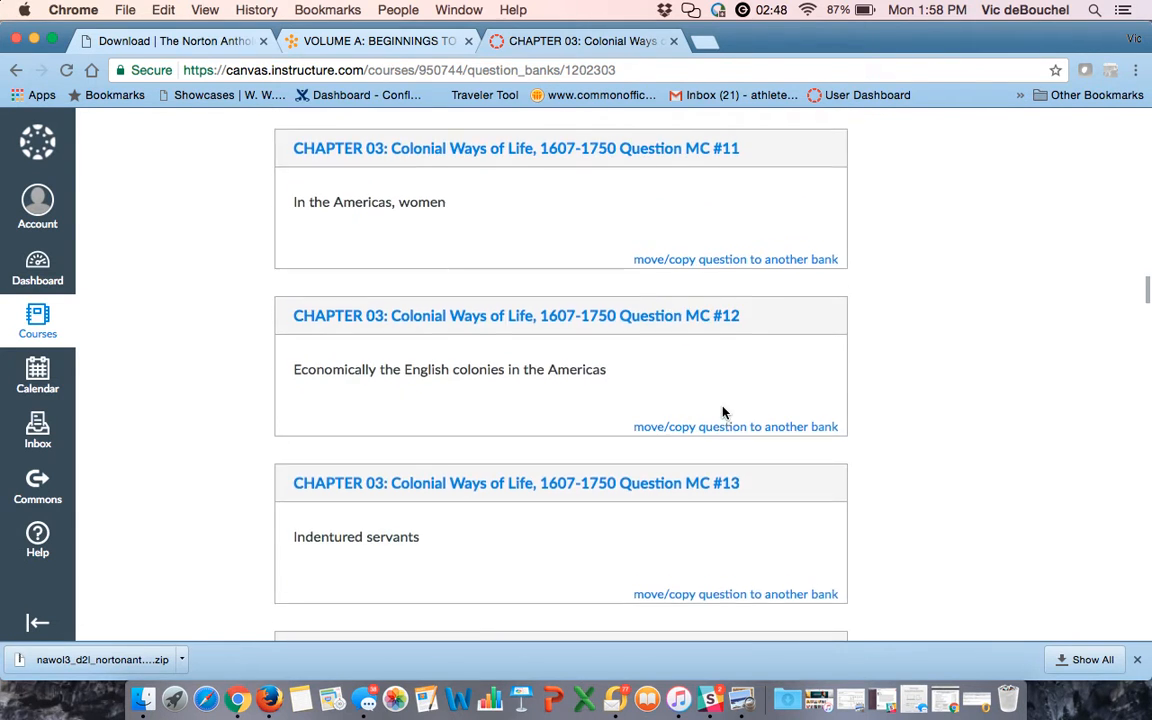
{"action": "scroll", "coordinate": [723, 412], "scroll_direction": "up", "scroll_amount": 2}
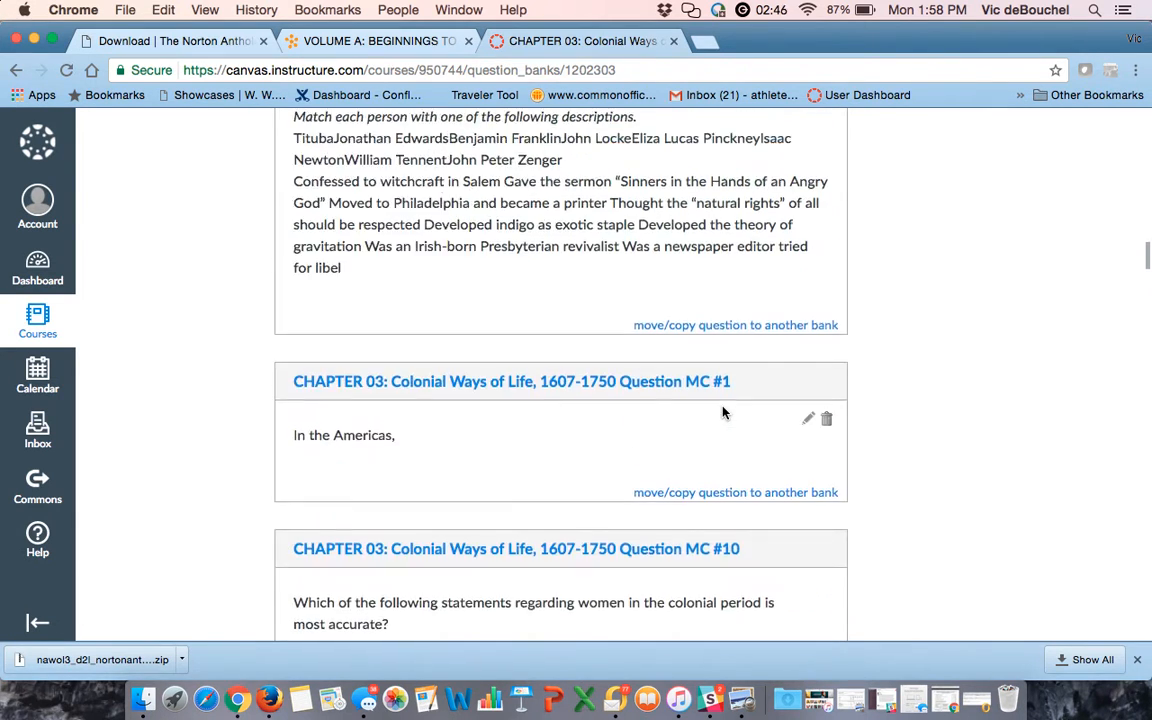
{"action": "scroll", "coordinate": [750, 405], "scroll_direction": "down", "scroll_amount": 4}
{"action": "scroll", "coordinate": [757, 410], "scroll_direction": "down", "scroll_amount": 15}
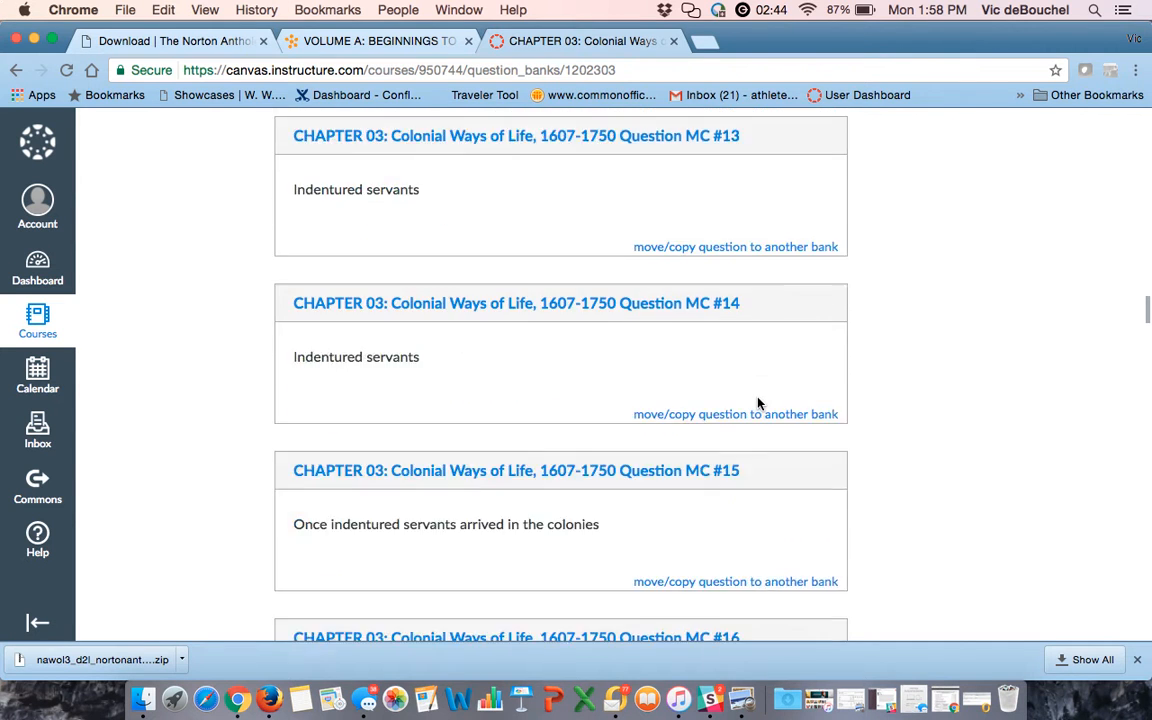
{"action": "scroll", "coordinate": [757, 403], "scroll_direction": "down", "scroll_amount": 3}
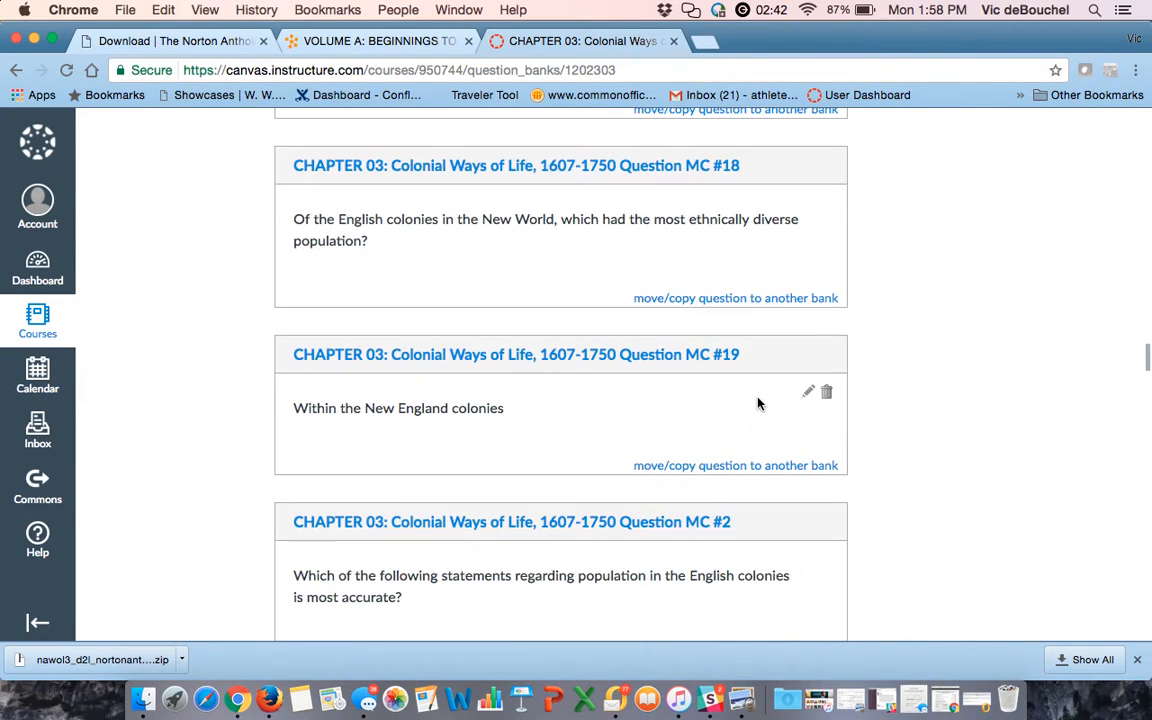
{"action": "scroll", "coordinate": [756, 416], "scroll_direction": "down", "scroll_amount": 4}
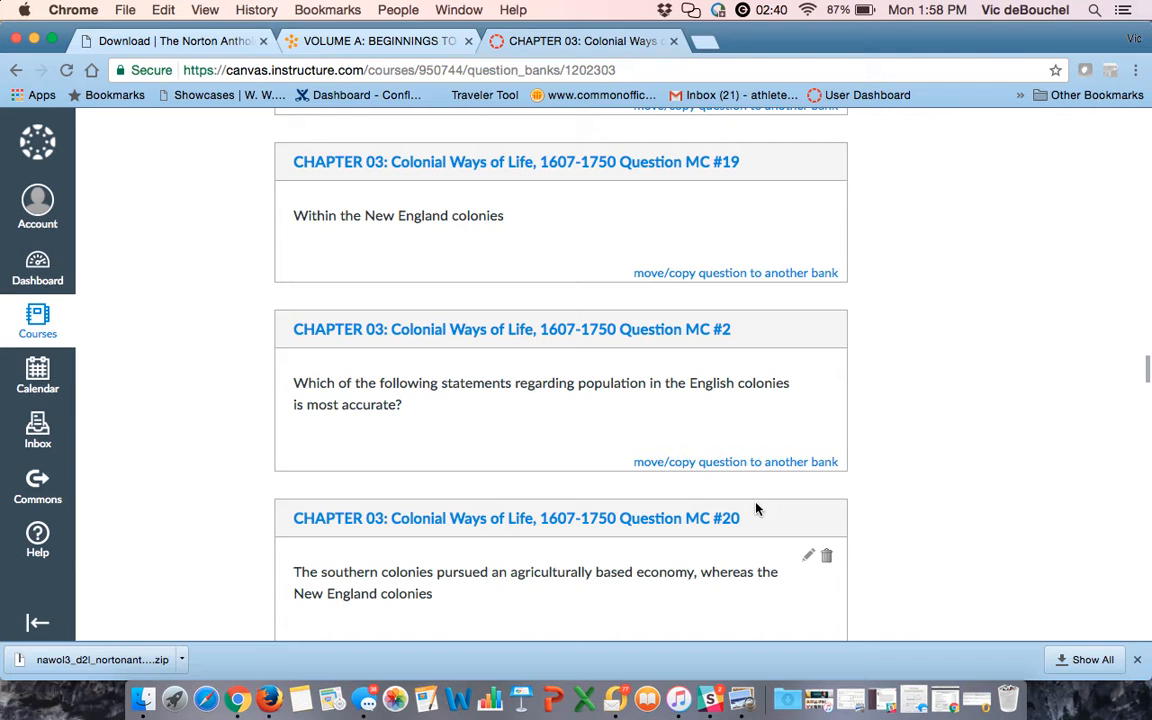
{"action": "scroll", "coordinate": [756, 510], "scroll_direction": "down", "scroll_amount": 3}
{"action": "scroll", "coordinate": [756, 510], "scroll_direction": "up", "scroll_amount": 5}
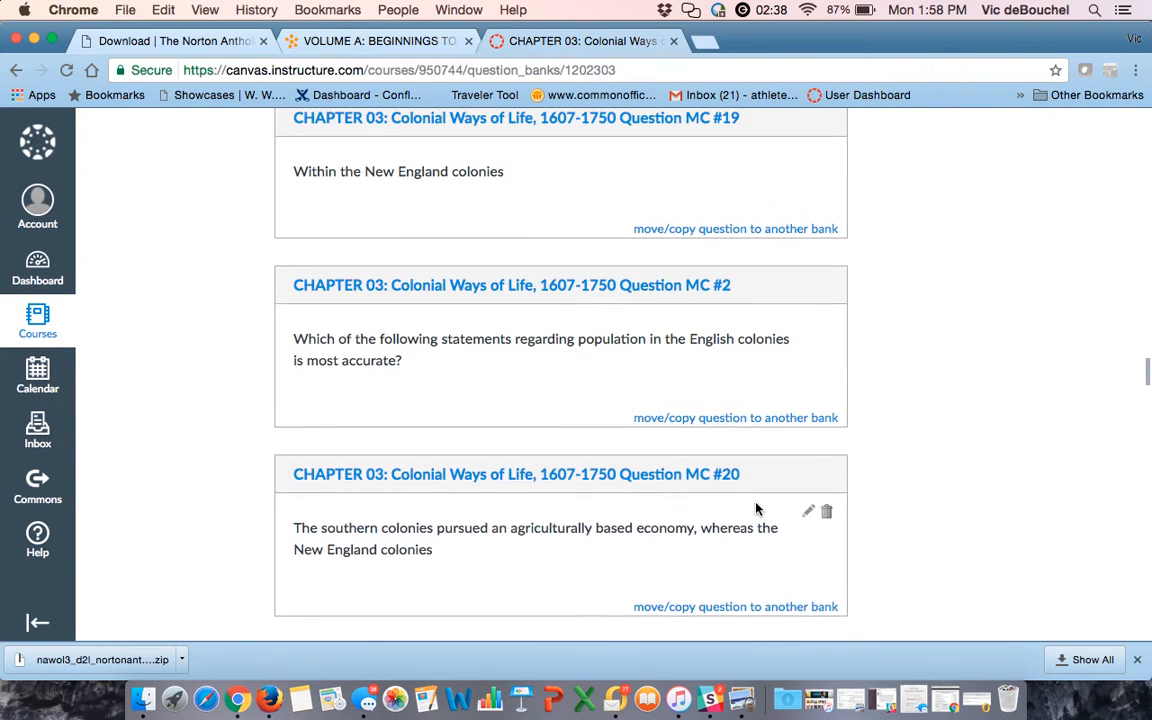
{"action": "scroll", "coordinate": [756, 510], "scroll_direction": "up", "scroll_amount": 10}
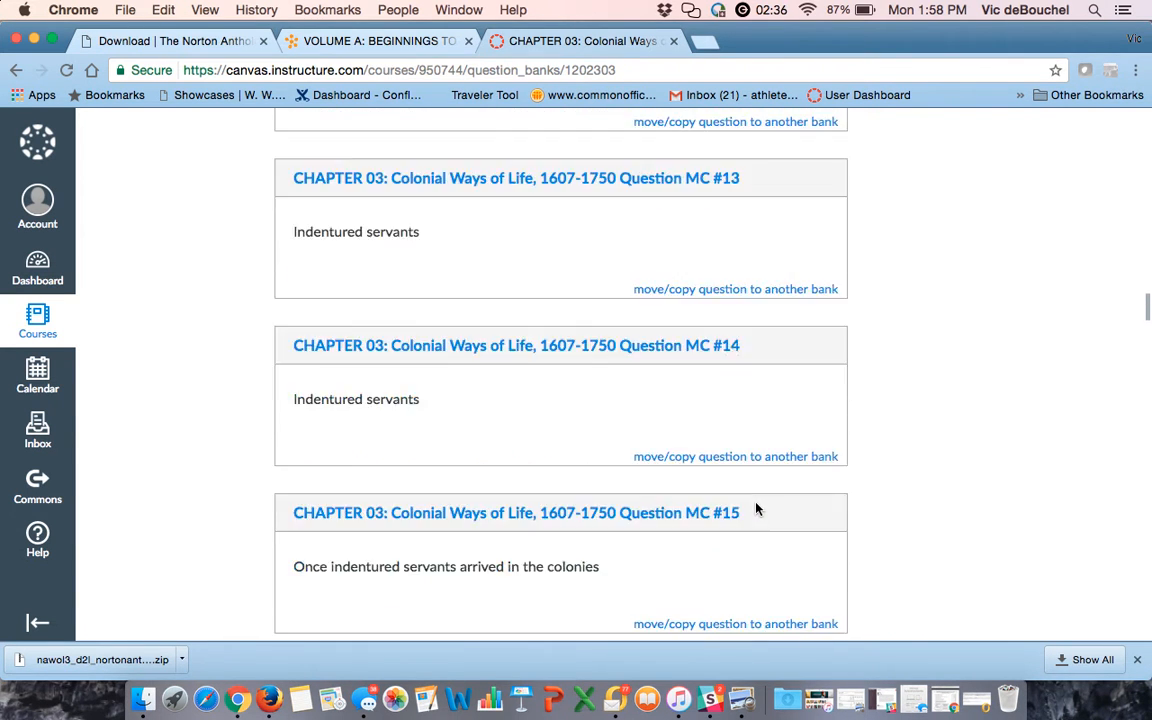
{"action": "scroll", "coordinate": [756, 510], "scroll_direction": "up", "scroll_amount": 1}
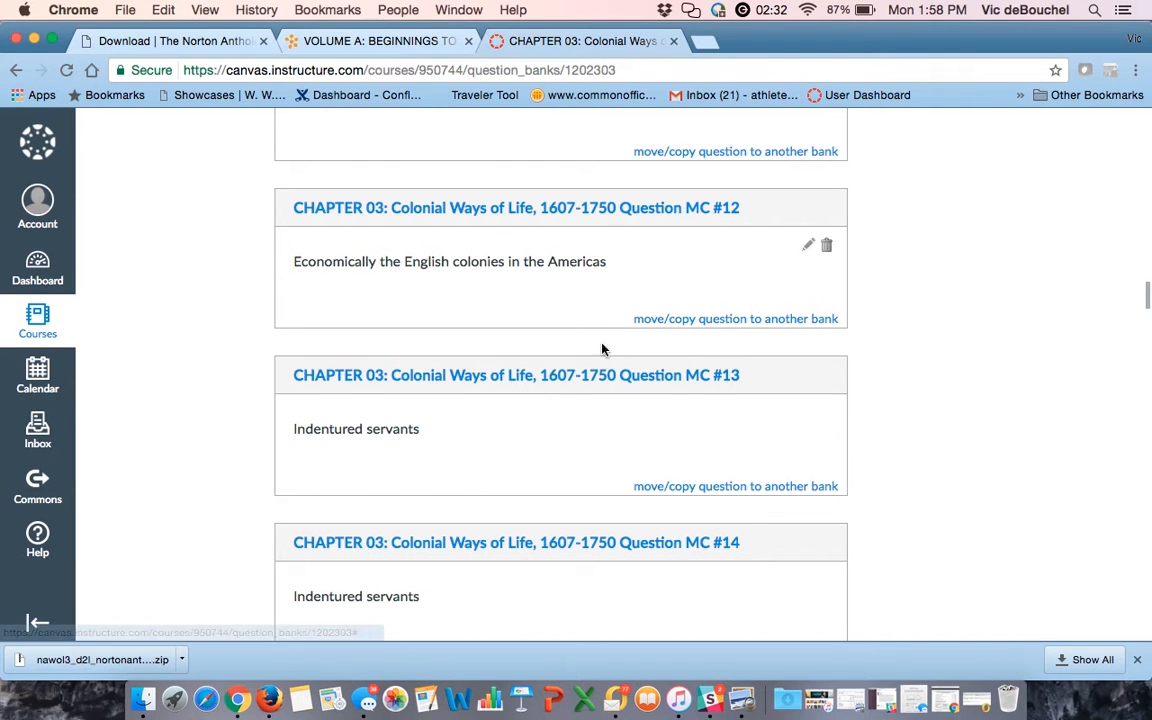
- Expand question MC #13 and copy it to a new question bank named "Quiz Chapter 3", keeping a copy in the current bank
{"action": "left_click", "coordinate": [558, 384]}
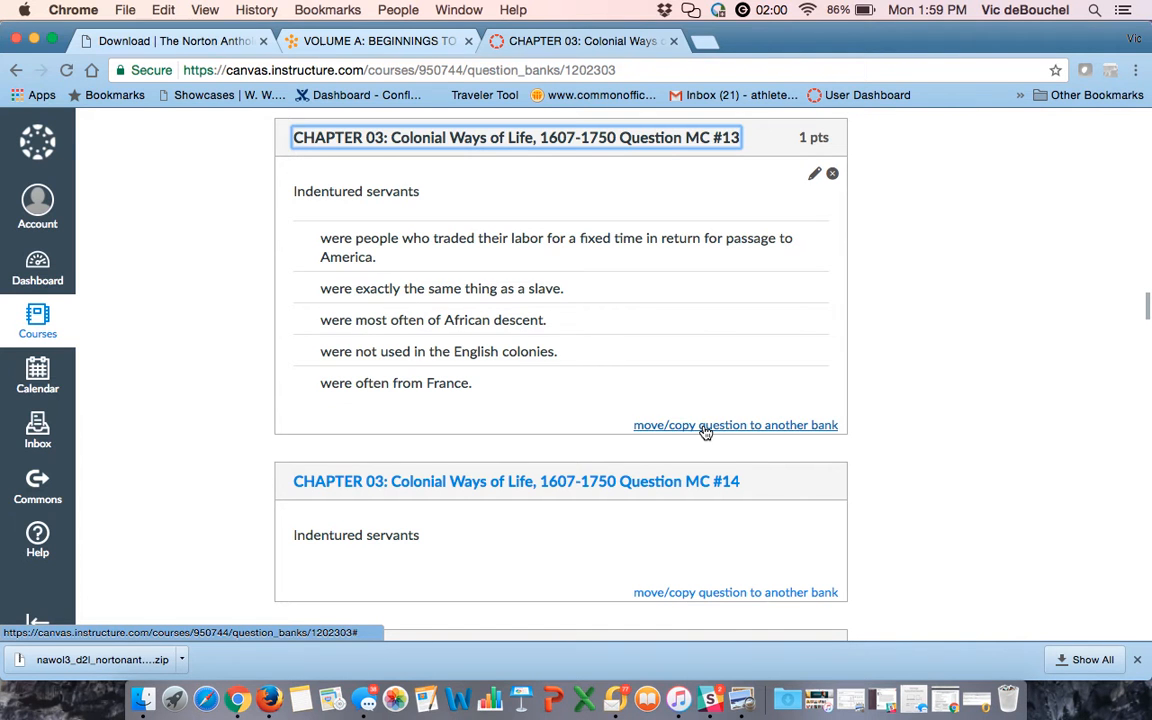
{"action": "left_click", "coordinate": [705, 428]}
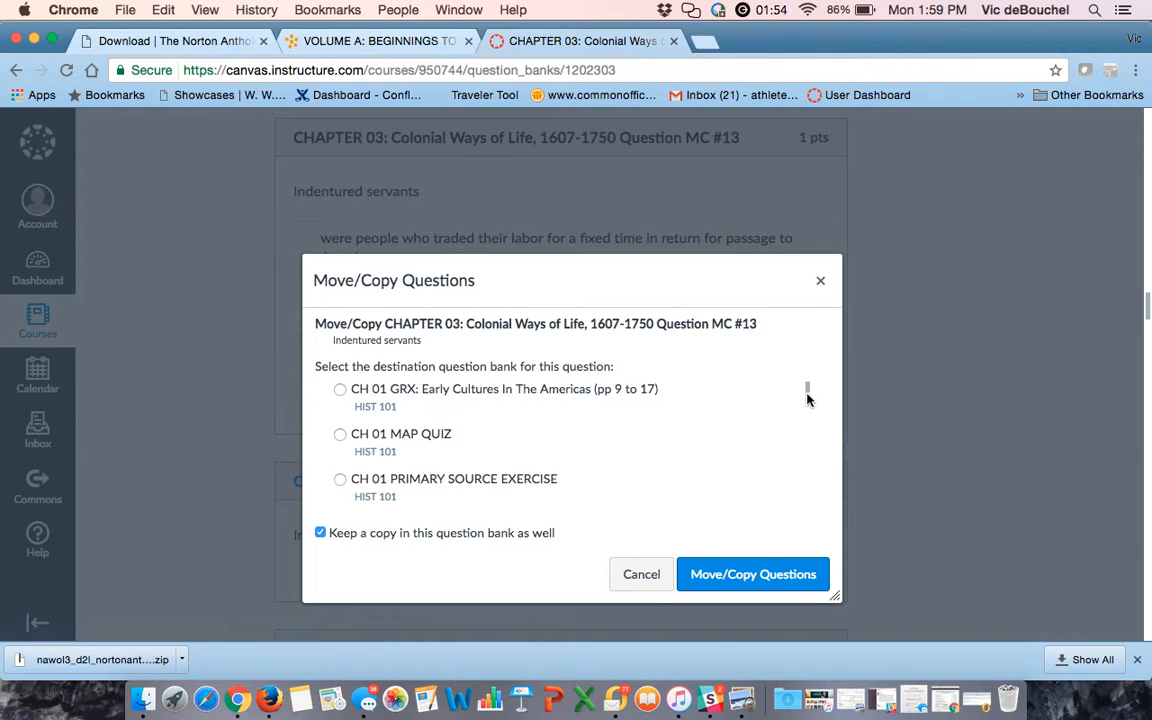
{"action": "left_click_drag", "start_coordinate": [807, 391], "coordinate": [806, 524]}
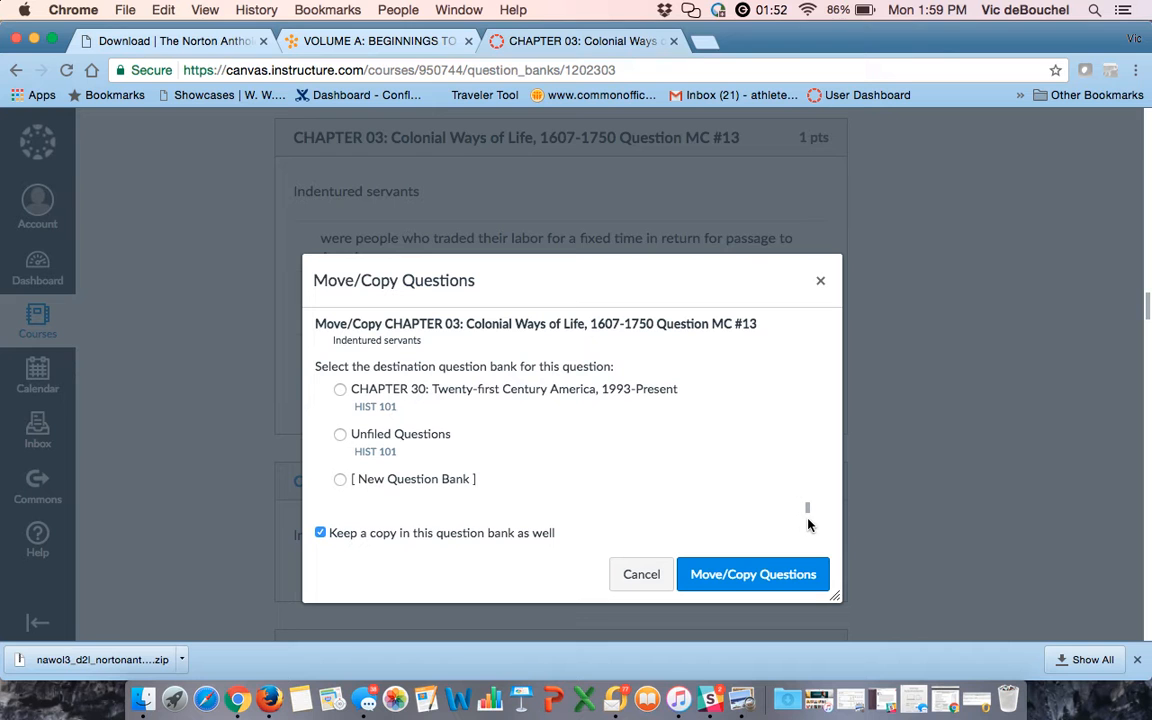
{"action": "left_click", "coordinate": [339, 479]}
{"action": "left_click", "coordinate": [432, 537]}
{"action": "type", "text": "Quiz Chapter 3"}
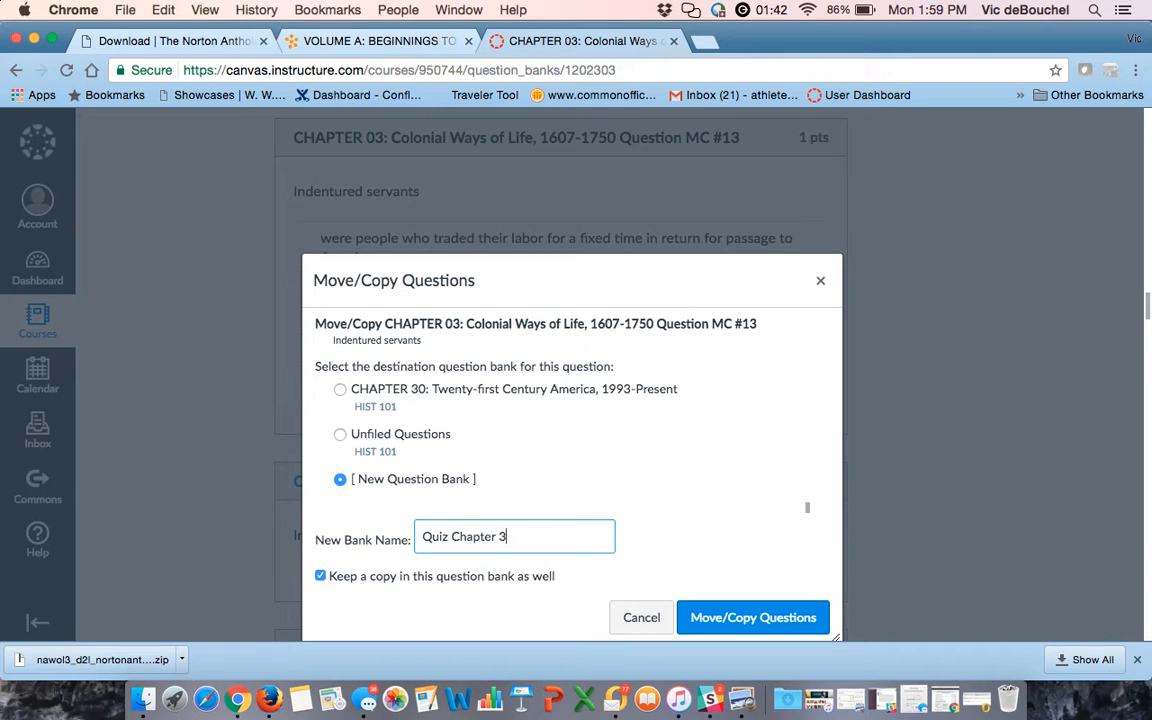
{"action": "left_click", "coordinate": [740, 619]}
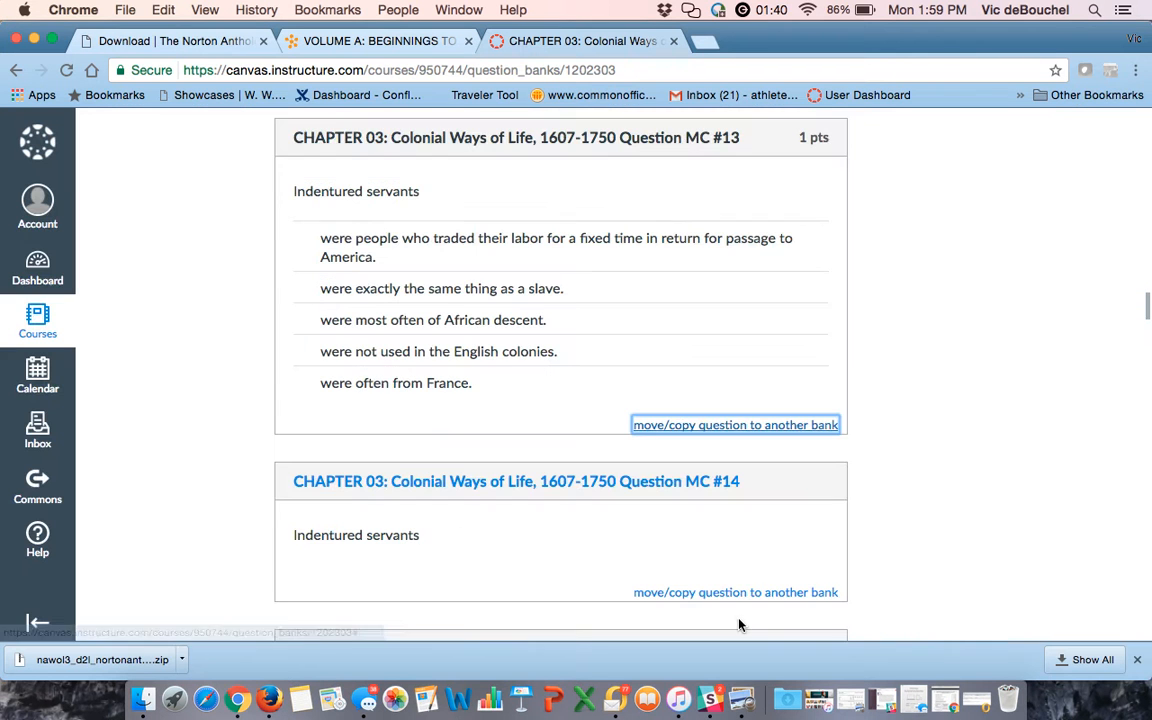
- Copy essay questions ES #8 and ES #6 to the "Quiz Chapter 3" bank, keeping copies in the current bank
{"action": "scroll", "coordinate": [872, 514], "scroll_direction": "down", "scroll_amount": 3}
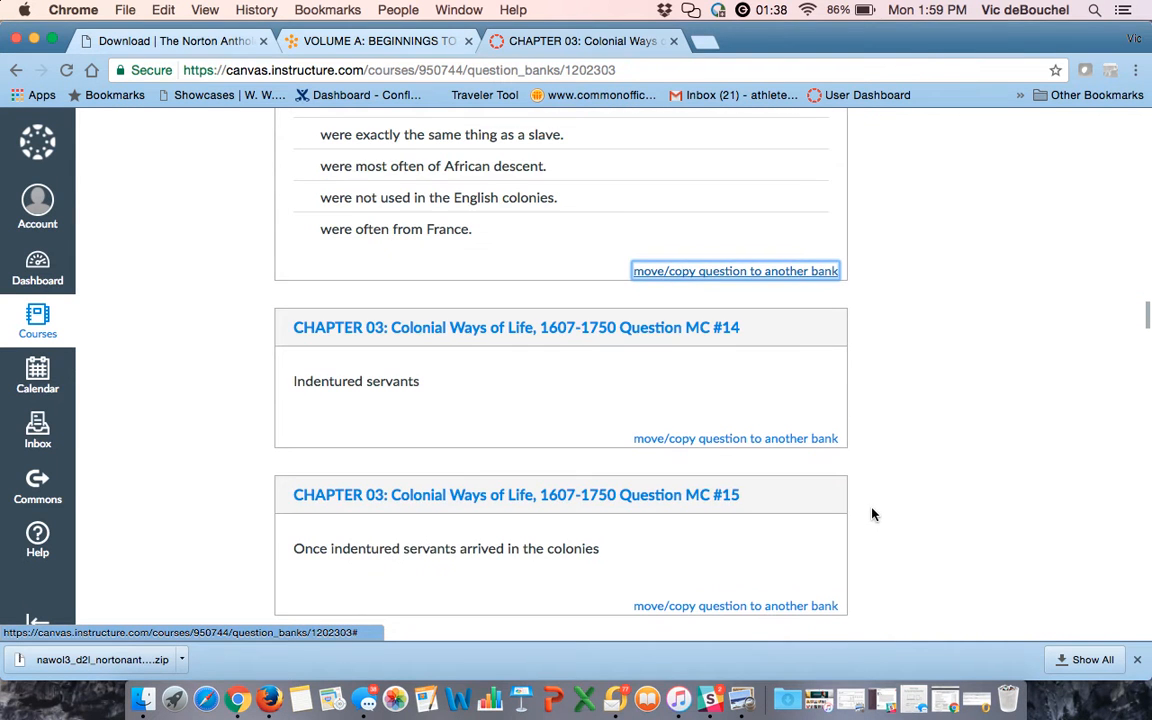
{"action": "scroll", "coordinate": [504, 342], "scroll_direction": "up", "scroll_amount": 10}
{"action": "scroll", "coordinate": [504, 343], "scroll_direction": "up", "scroll_amount": 6}
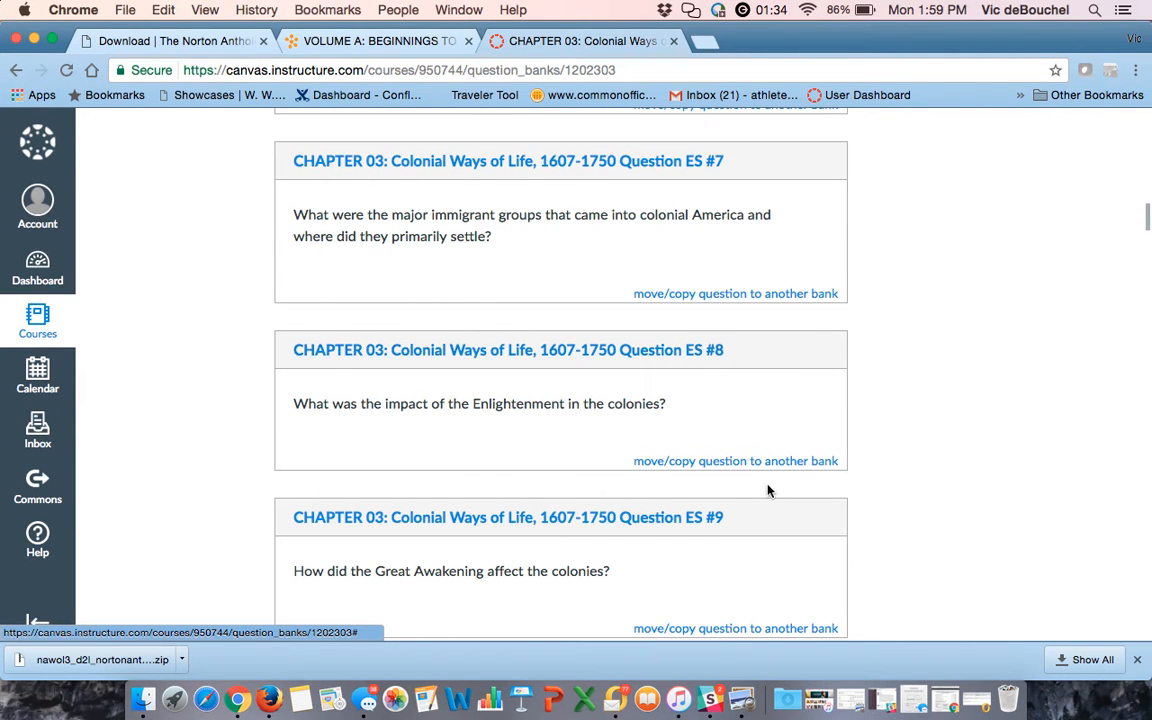
{"action": "left_click", "coordinate": [764, 462]}
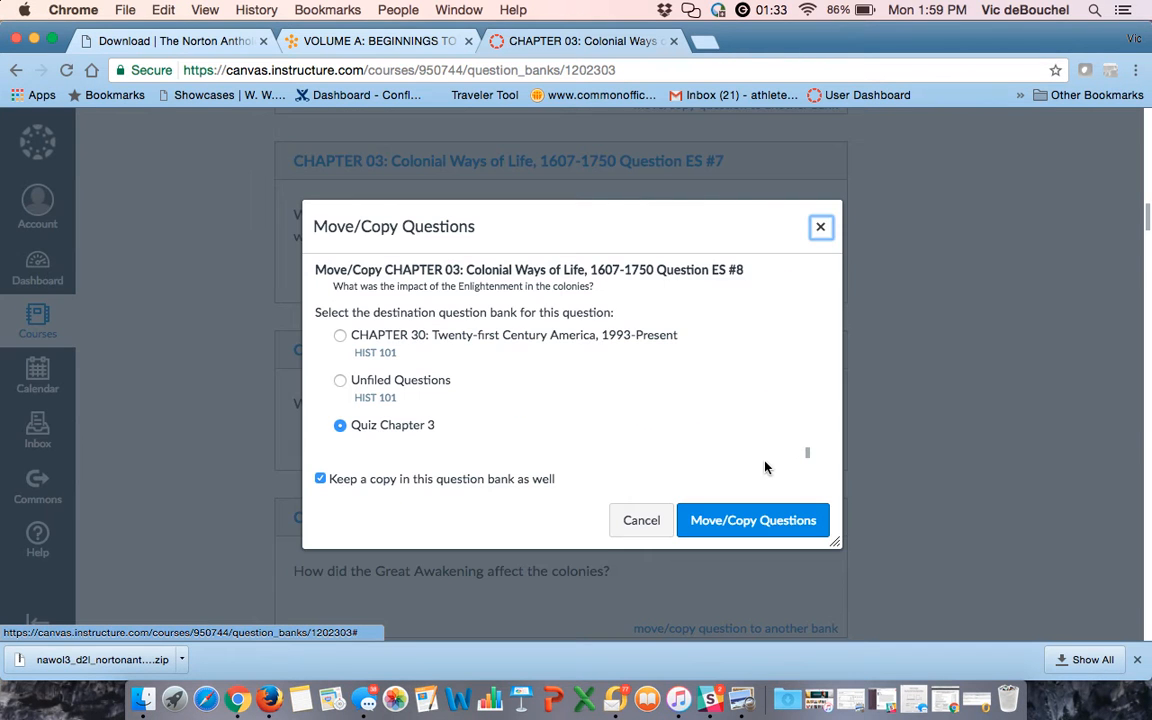
{"action": "left_click", "coordinate": [709, 521]}
{"action": "scroll", "coordinate": [709, 524], "scroll_direction": "down", "scroll_amount": 1}
{"action": "scroll", "coordinate": [709, 524], "scroll_direction": "up", "scroll_amount": 5}
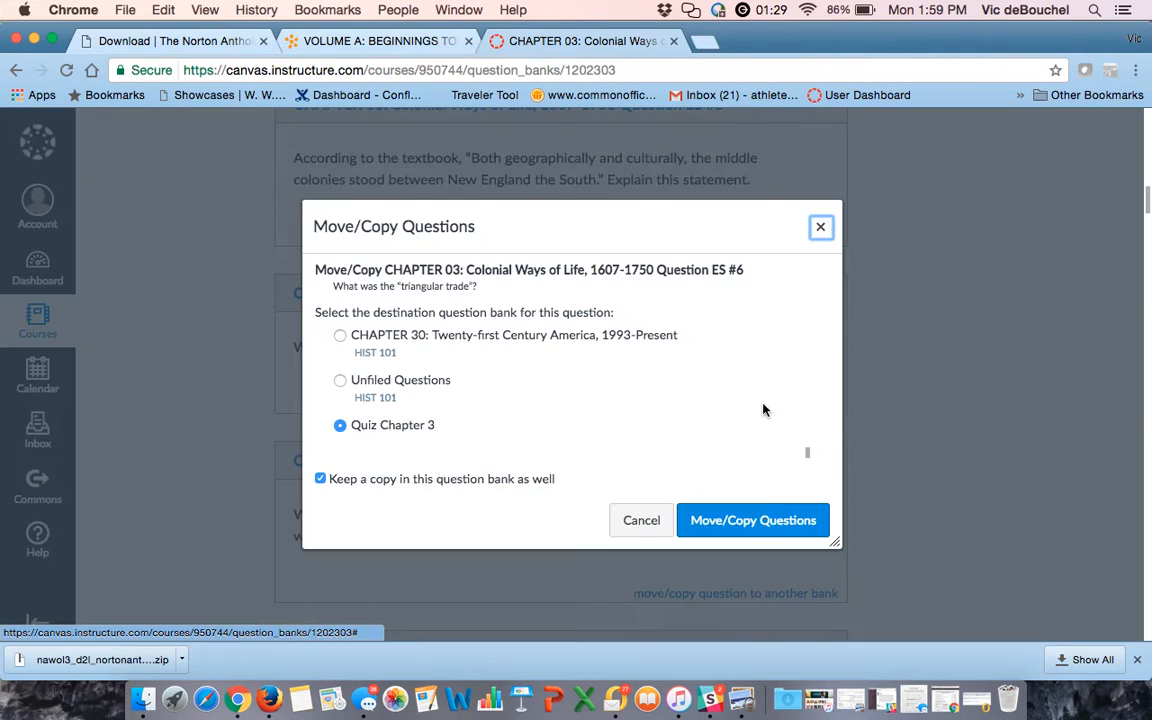
{"action": "left_click", "coordinate": [745, 520]}
- Copy multiple-choice questions MC #17 and MC #2 to the "Quiz Chapter 3" bank, keeping copies in the current bank
{"action": "scroll", "coordinate": [757, 515], "scroll_direction": "down", "scroll_amount": 10}
{"action": "scroll", "coordinate": [757, 515], "scroll_direction": "down", "scroll_amount": 15}
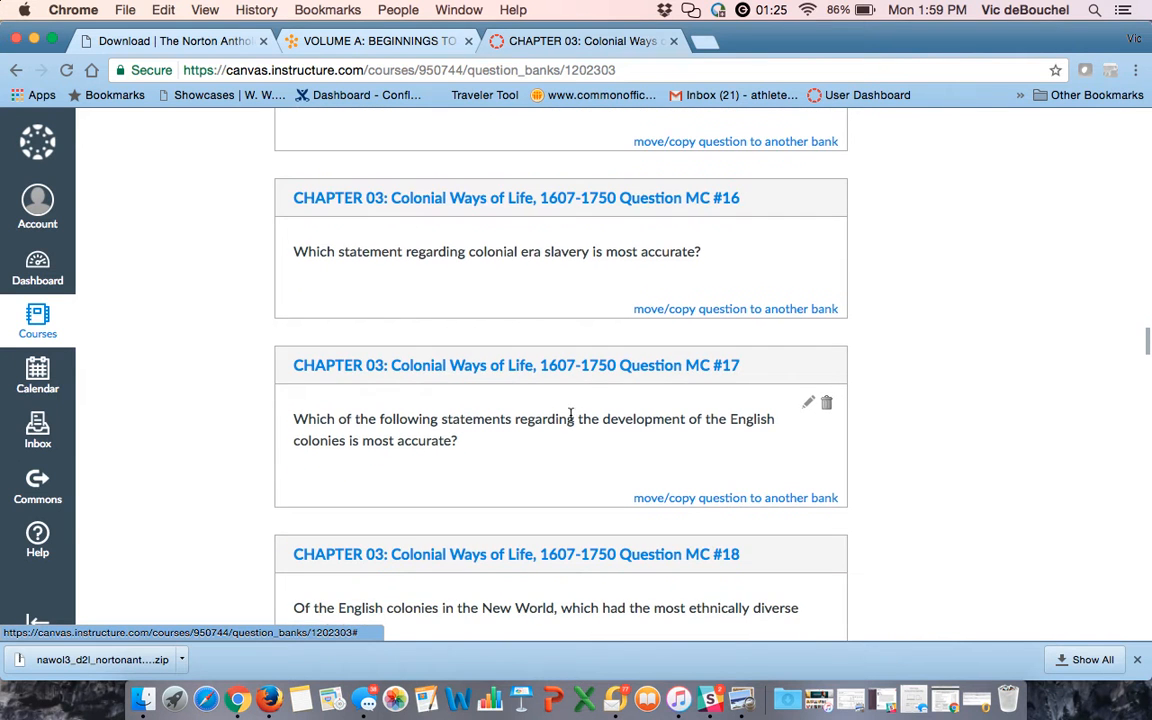
{"action": "left_click", "coordinate": [730, 498]}
{"action": "left_click", "coordinate": [762, 520]}
{"action": "scroll", "coordinate": [761, 522], "scroll_direction": "down", "scroll_amount": 8}
{"action": "left_click", "coordinate": [750, 398]}
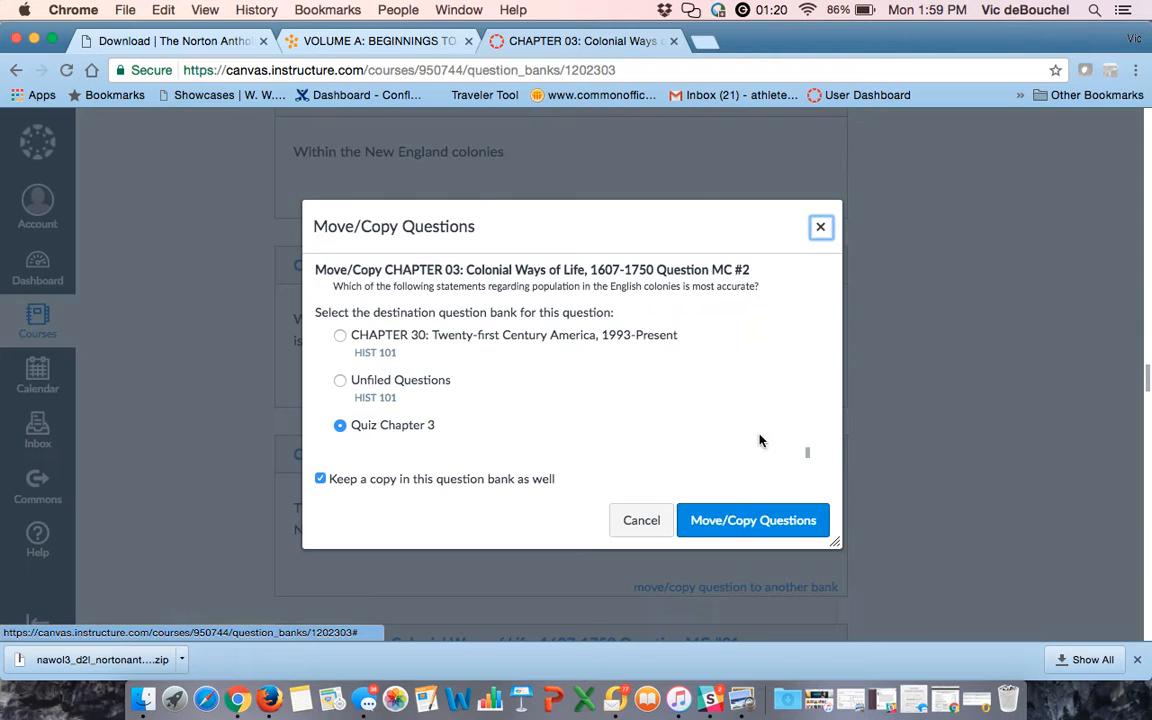
{"action": "left_click", "coordinate": [747, 521]}
- Copy question MC #25 and one more multiple-choice question shortly below it to the "Quiz Chapter 3" bank
{"action": "scroll", "coordinate": [747, 511], "scroll_direction": "down", "scroll_amount": 10}
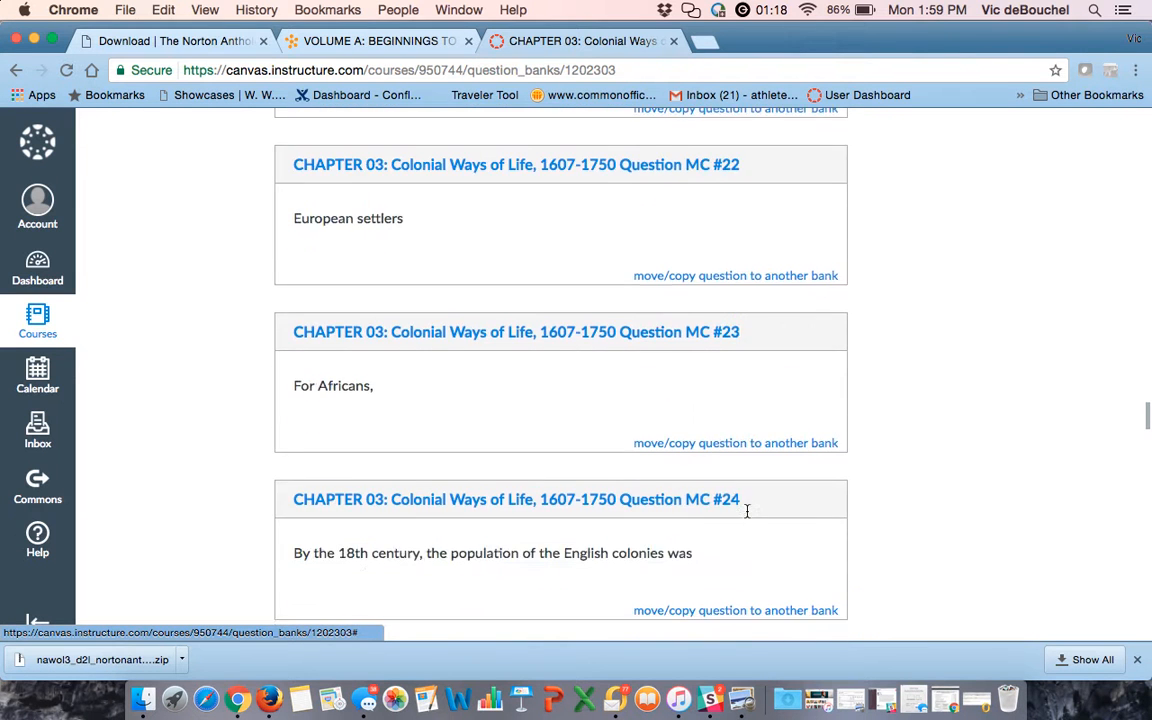
{"action": "left_click", "coordinate": [750, 466]}
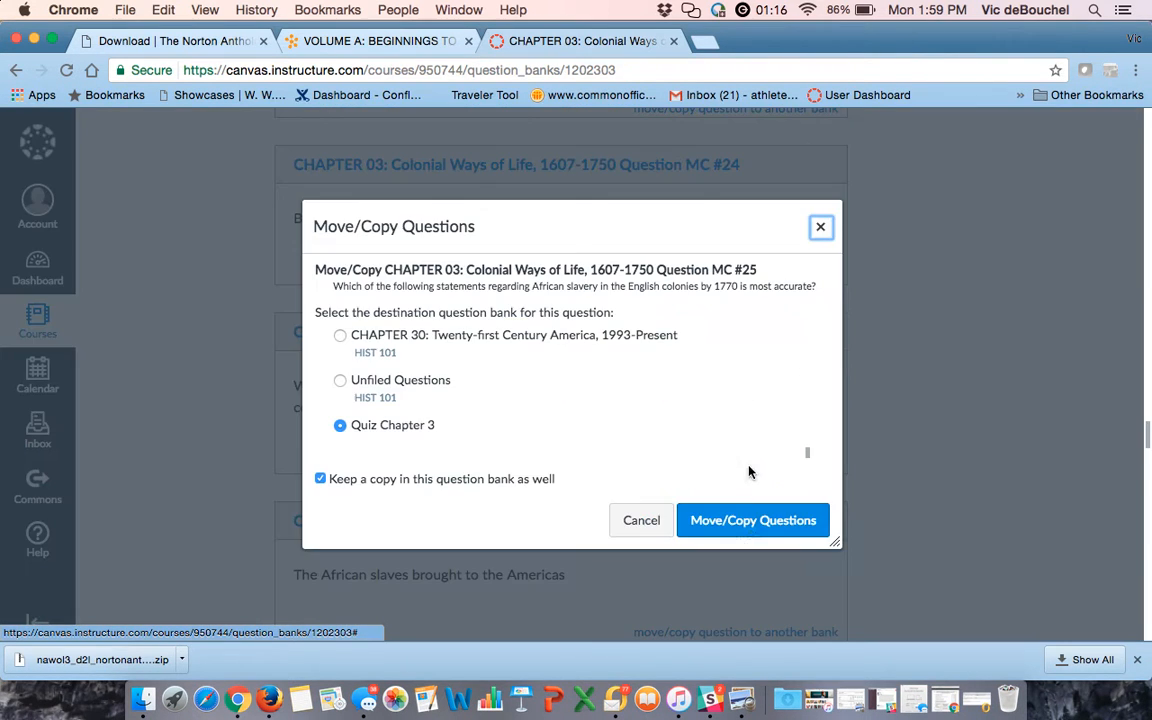
{"action": "left_click", "coordinate": [753, 537]}
{"action": "scroll", "coordinate": [752, 537], "scroll_direction": "down", "scroll_amount": 2}
{"action": "scroll", "coordinate": [752, 537], "scroll_direction": "down", "scroll_amount": 5}
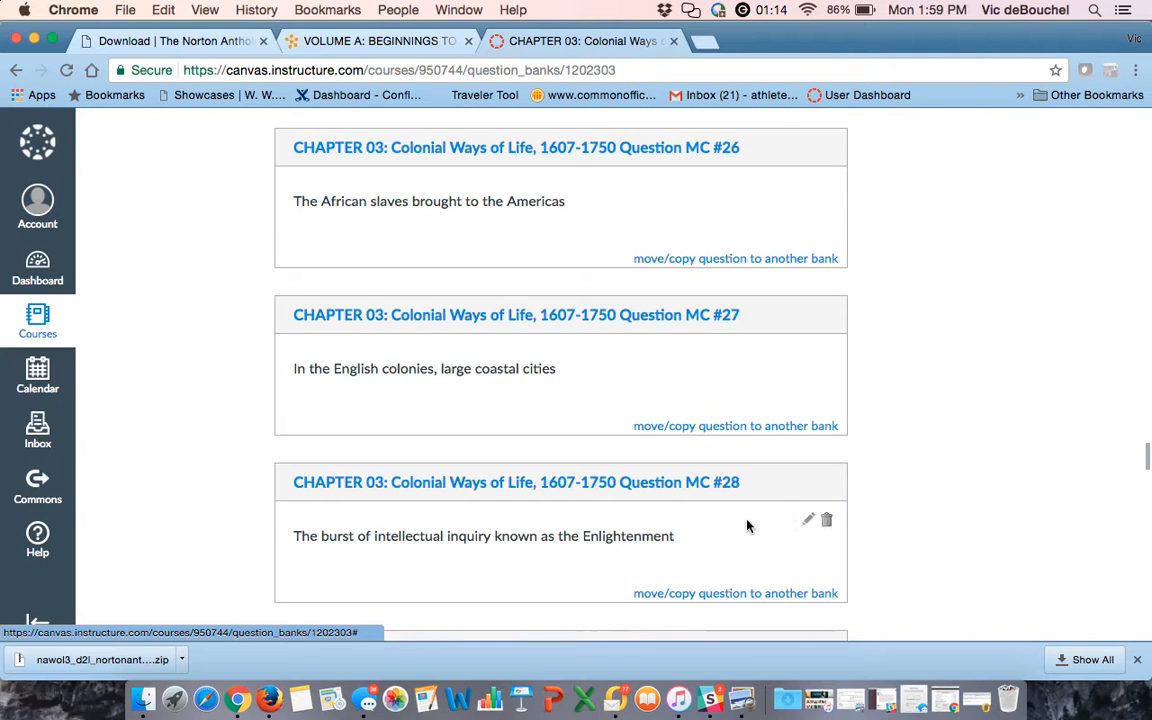
{"action": "left_click", "coordinate": [743, 407]}
{"action": "left_click", "coordinate": [753, 520]}
- Copy multiple-choice questions MC #33 and MC #8 to the "Quiz Chapter 3" bank, keeping copies in the current bank
{"action": "scroll", "coordinate": [750, 518], "scroll_direction": "down", "scroll_amount": 6}
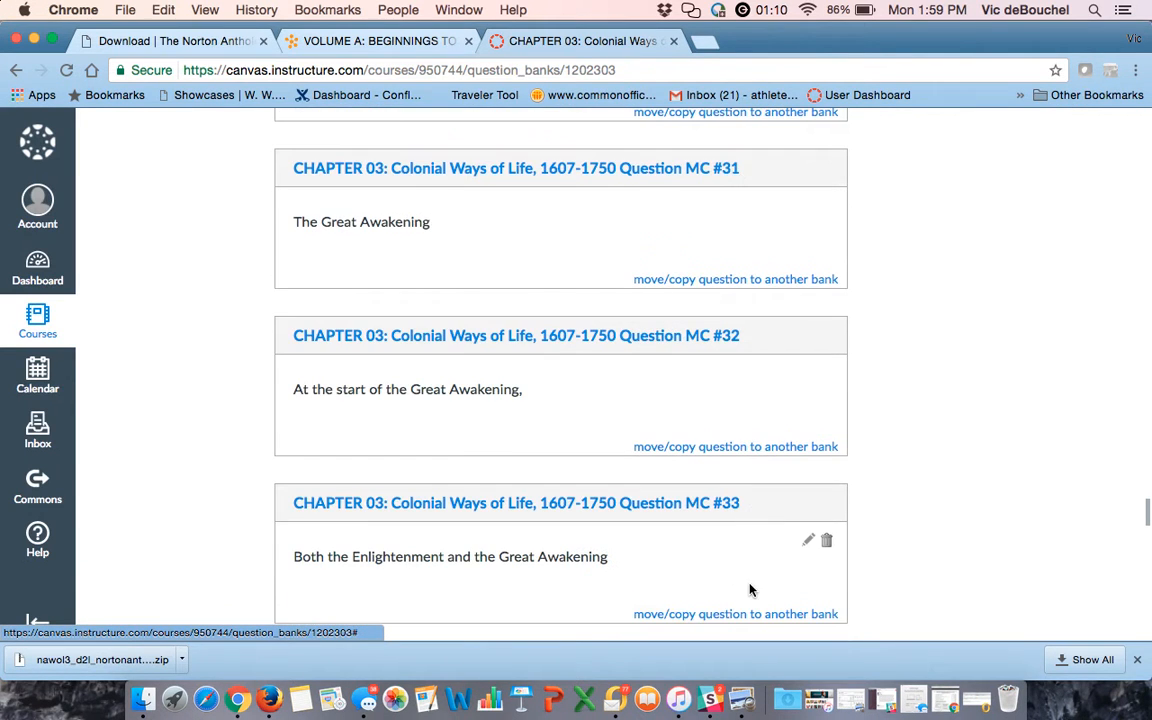
{"action": "left_click", "coordinate": [751, 614]}
{"action": "left_click", "coordinate": [793, 518]}
{"action": "scroll", "coordinate": [793, 518], "scroll_direction": "down", "scroll_amount": 10}
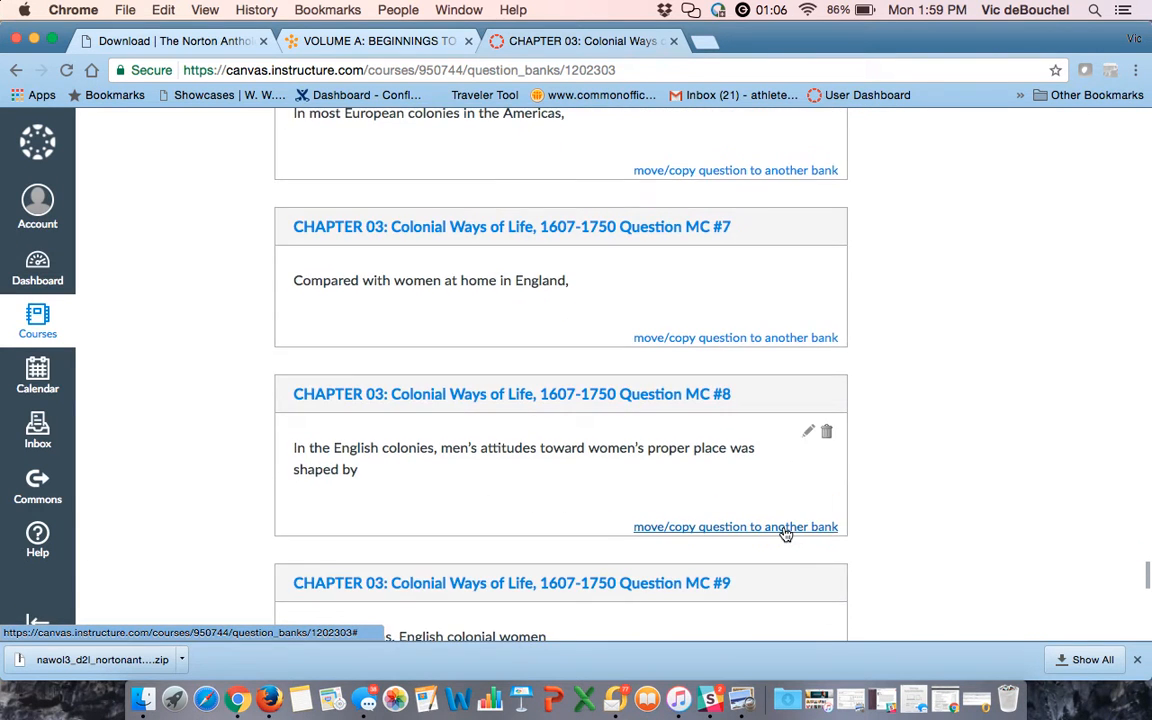
{"action": "left_click", "coordinate": [784, 528]}
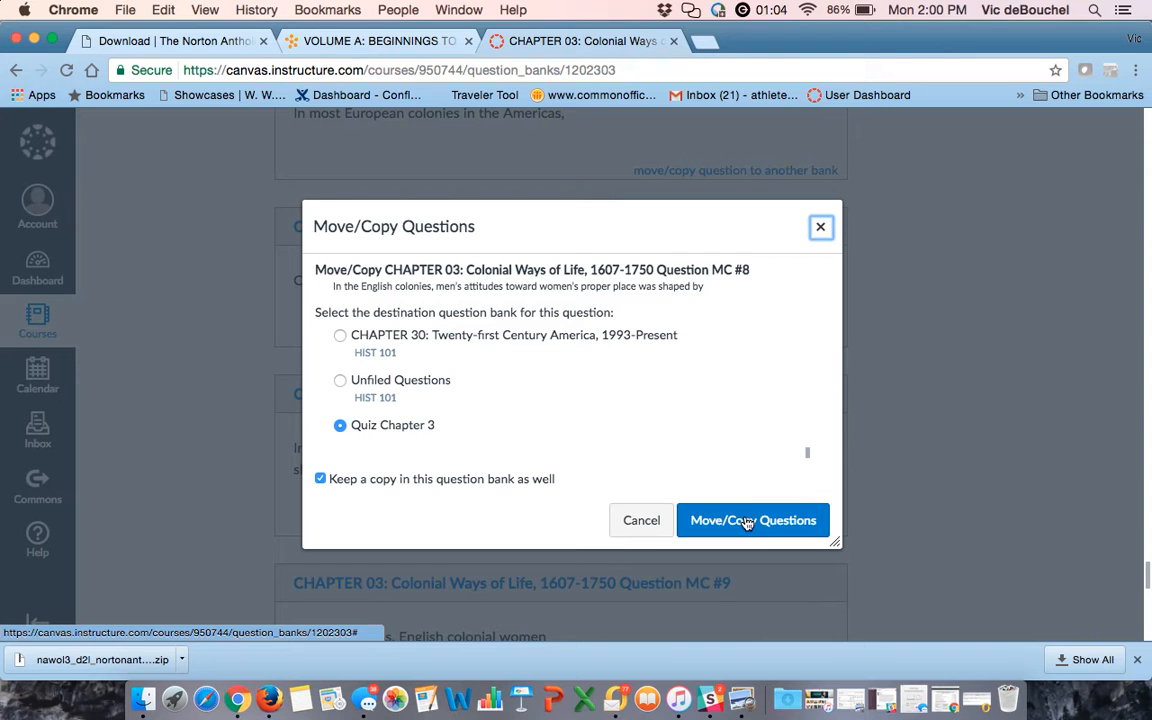
{"action": "left_click", "coordinate": [747, 523]}
- Return to the HIST 101 quizzes and create a new quiz titled "Chapter 3 Quiz"
{"action": "scroll", "coordinate": [918, 506], "scroll_direction": "down", "scroll_amount": 3}
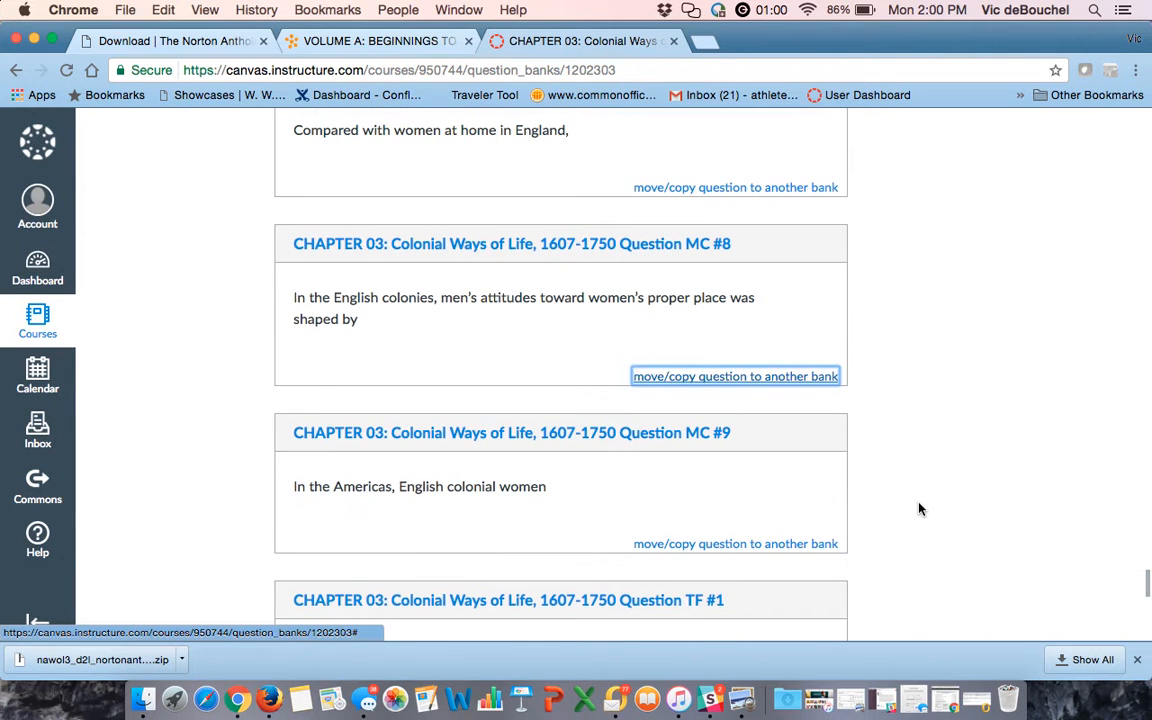
{"action": "mouse_move", "coordinate": [807, 375]}
{"action": "scroll", "coordinate": [779, 386], "scroll_direction": "up", "scroll_amount": 20}
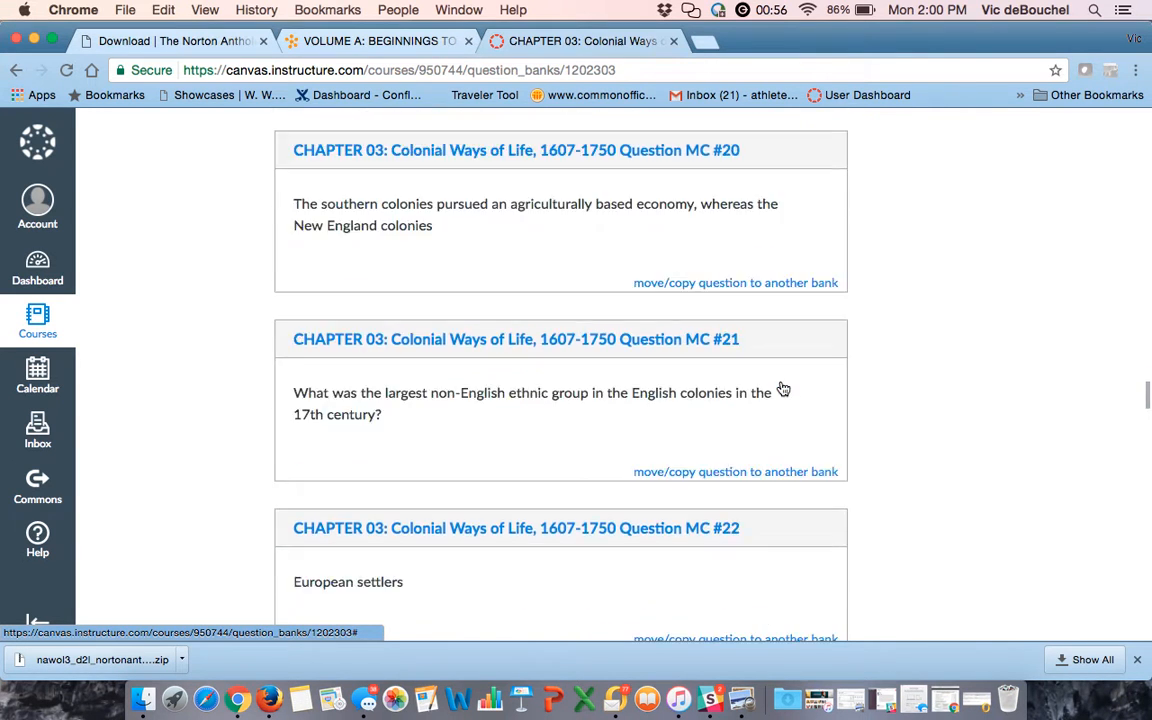
{"action": "scroll", "coordinate": [783, 389], "scroll_direction": "up", "scroll_amount": 10}
{"action": "left_click", "coordinate": [118, 292]}
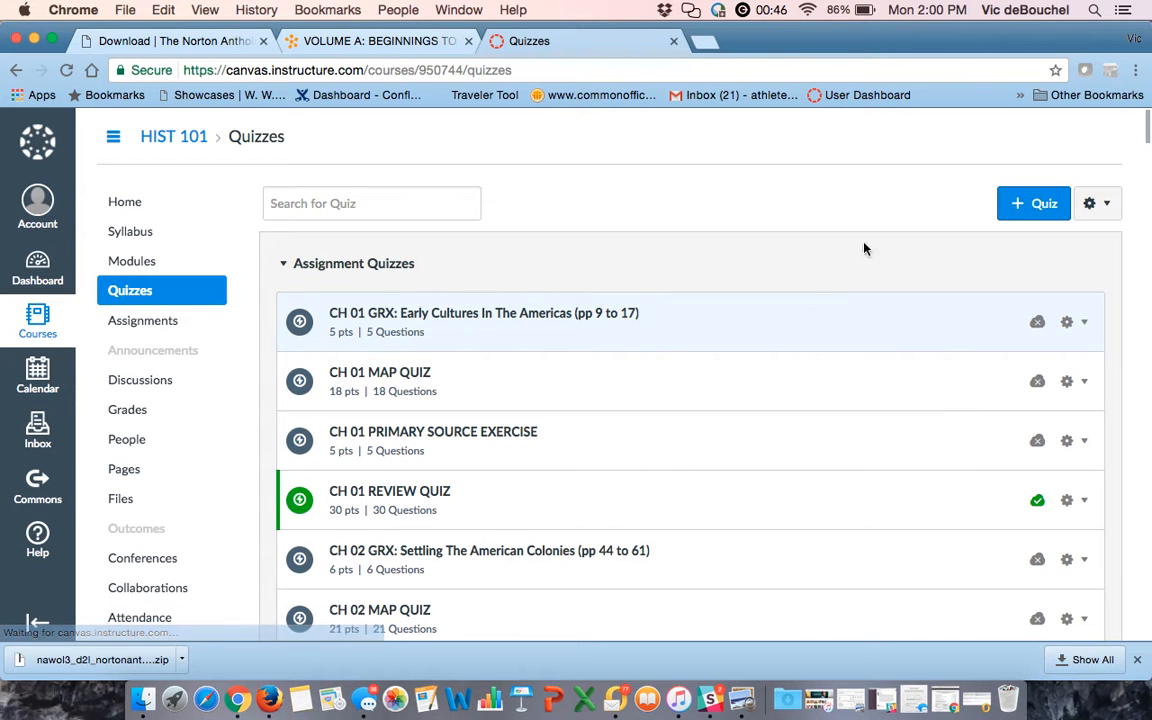
{"action": "left_click", "coordinate": [1005, 208]}
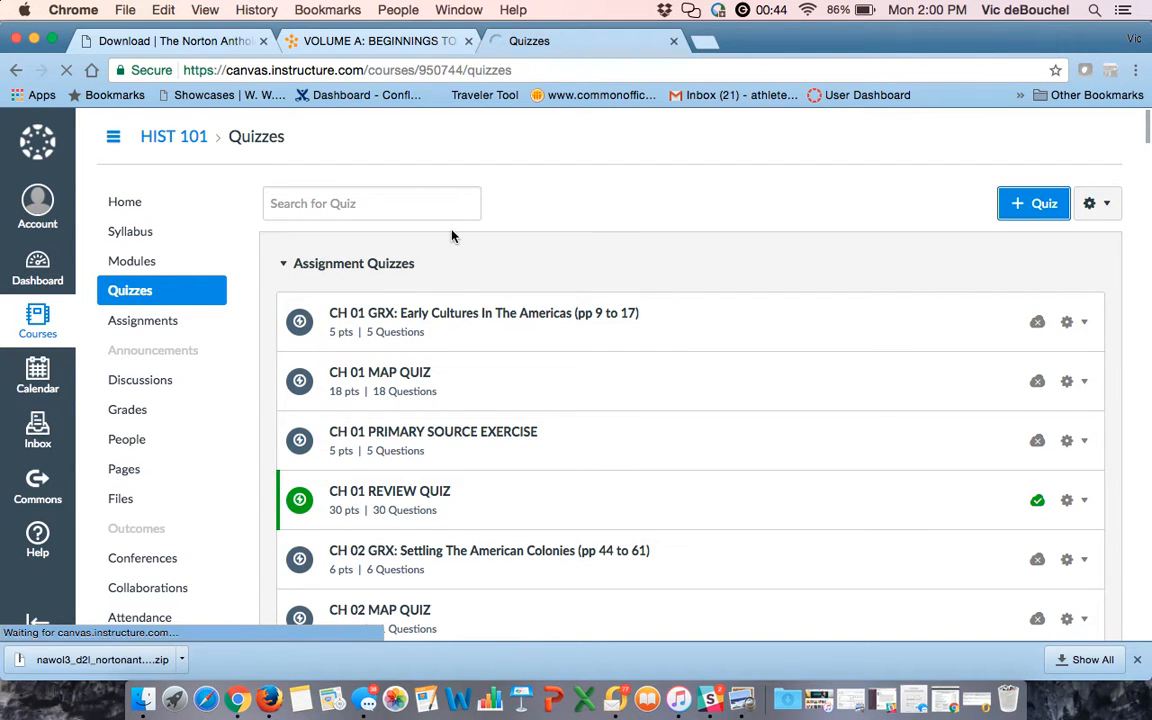
{"action": "left_click_drag", "start_coordinate": [373, 325], "coordinate": [241, 327]}
{"action": "type", "text": "Chapter 3 Quiz"}
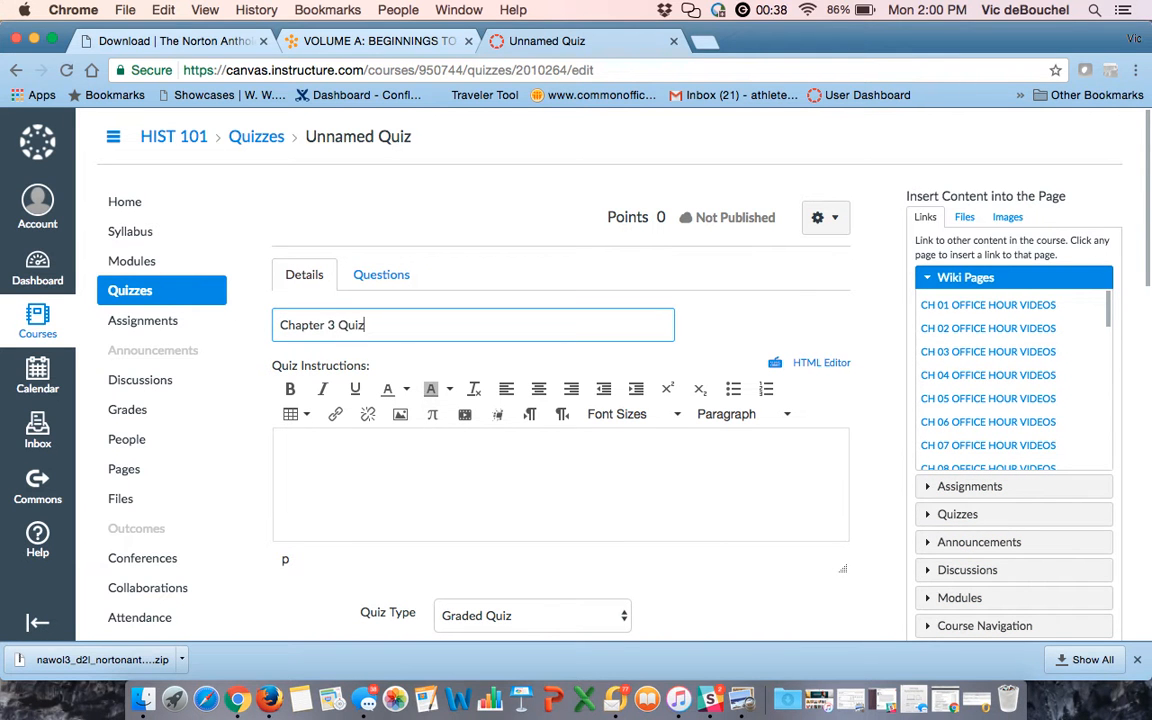
- Look over the new quiz's settings, such as quiz type, time limit and attempts, and its question area
{"action": "scroll", "coordinate": [575, 447], "scroll_direction": "down", "scroll_amount": 10}
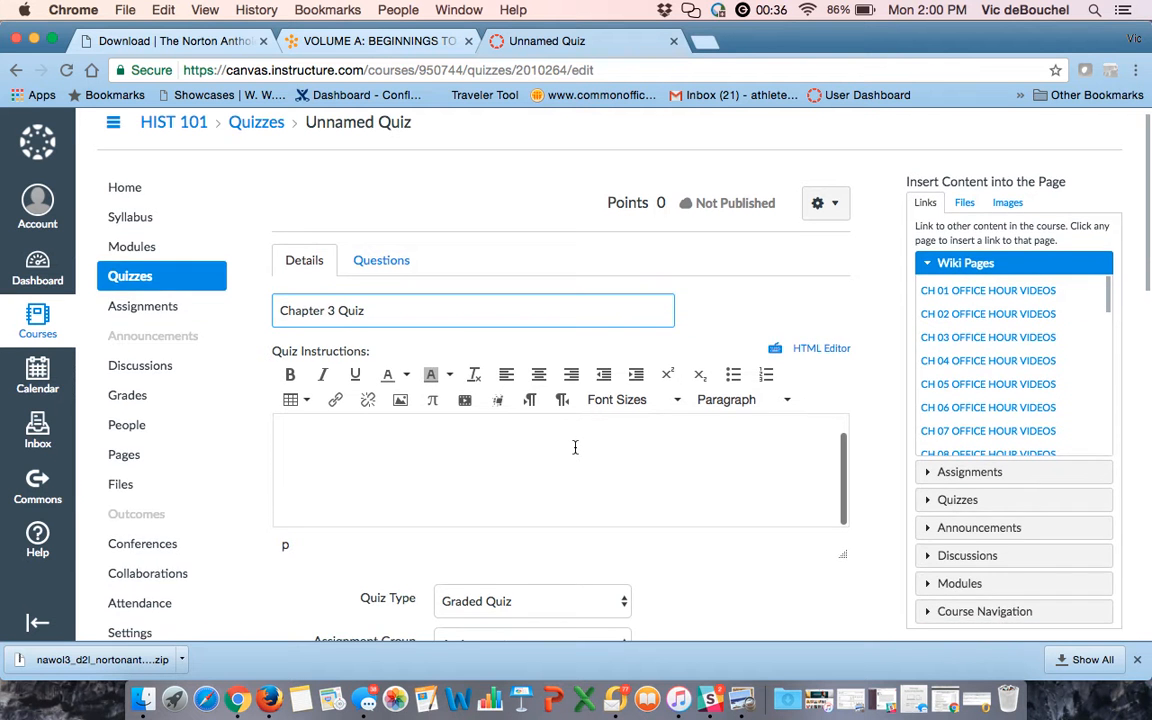
{"action": "scroll", "coordinate": [575, 452], "scroll_direction": "up", "scroll_amount": 10}
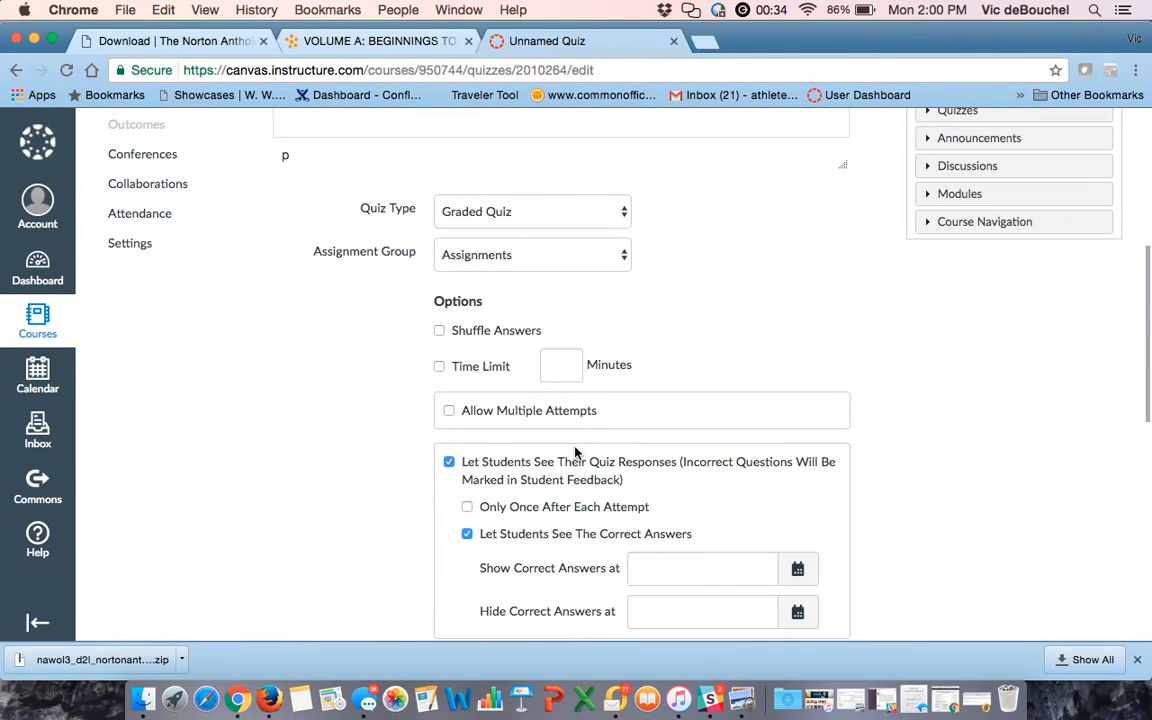
{"action": "scroll", "coordinate": [686, 419], "scroll_direction": "down", "scroll_amount": 15}
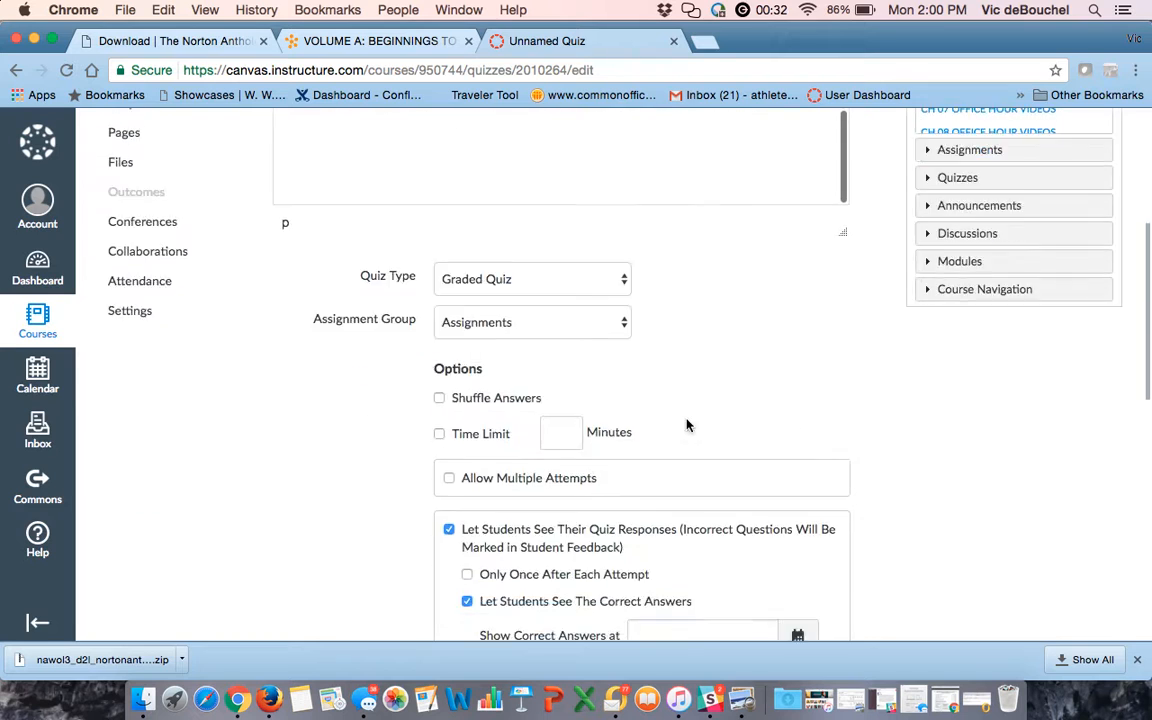
{"action": "scroll", "coordinate": [686, 419], "scroll_direction": "up", "scroll_amount": 6}
{"action": "scroll", "coordinate": [686, 419], "scroll_direction": "up", "scroll_amount": 10}
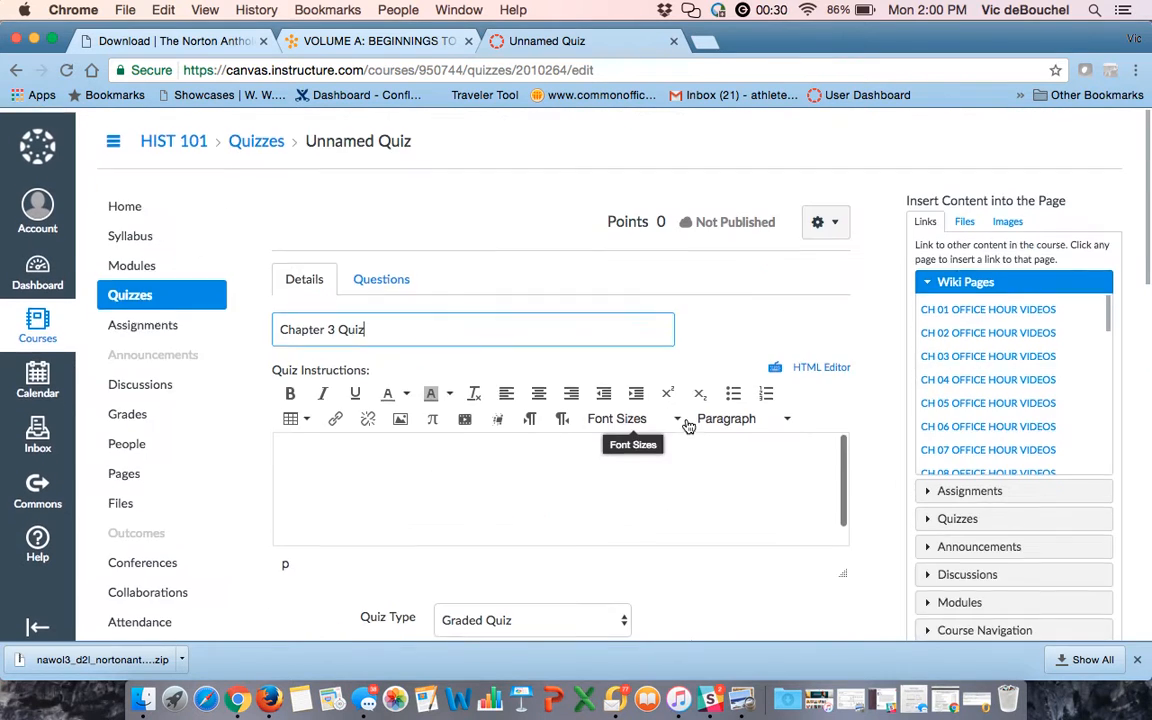
{"action": "left_click", "coordinate": [397, 281]}
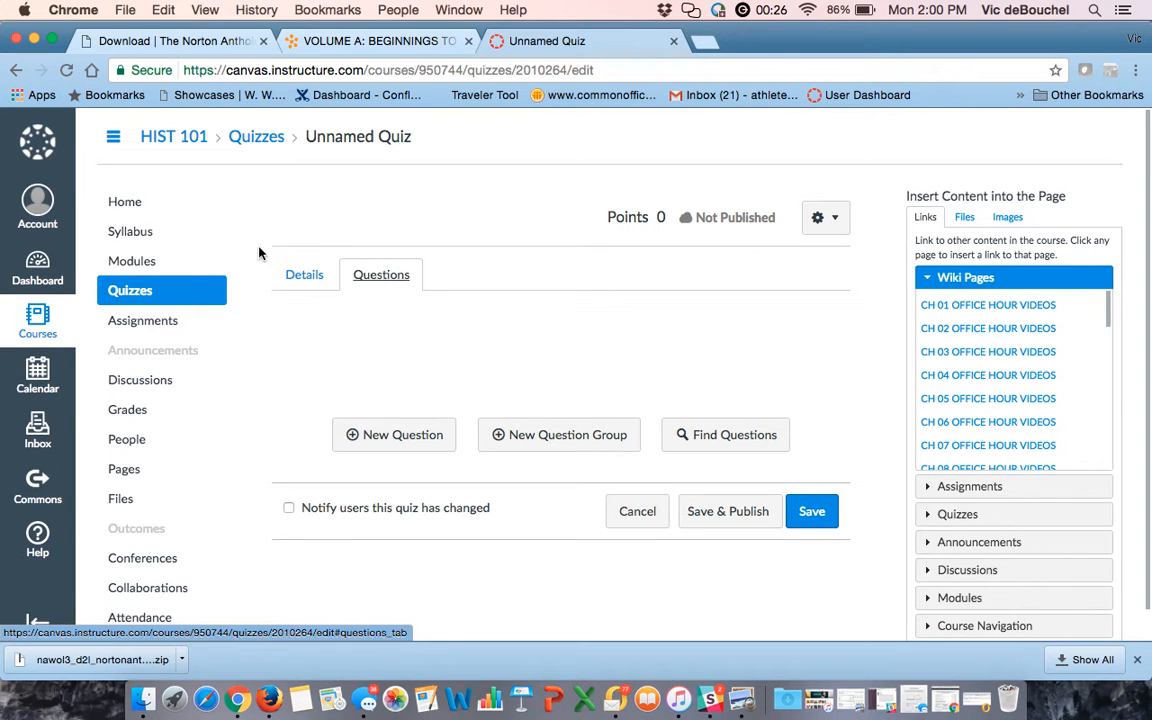
{"action": "left_click", "coordinate": [304, 275]}
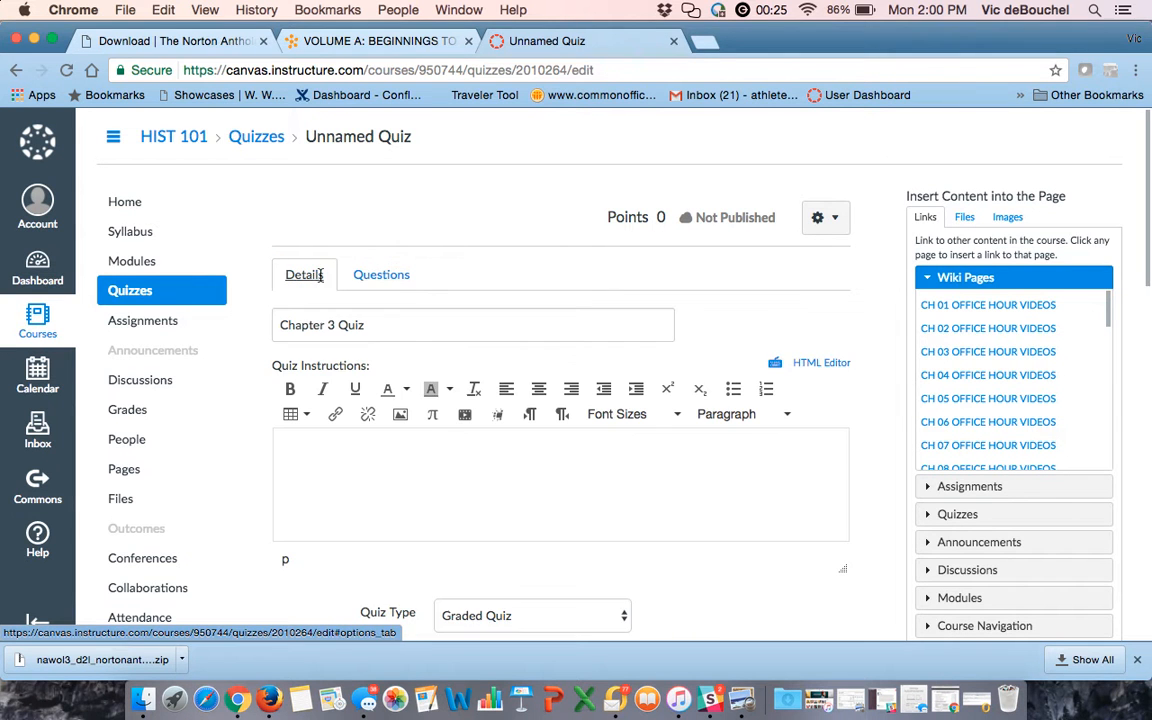
- Start finding existing questions for the quiz and look through the list of question banks past the Chapter 3 banks
{"action": "left_click", "coordinate": [384, 277]}
{"action": "left_click", "coordinate": [720, 436]}
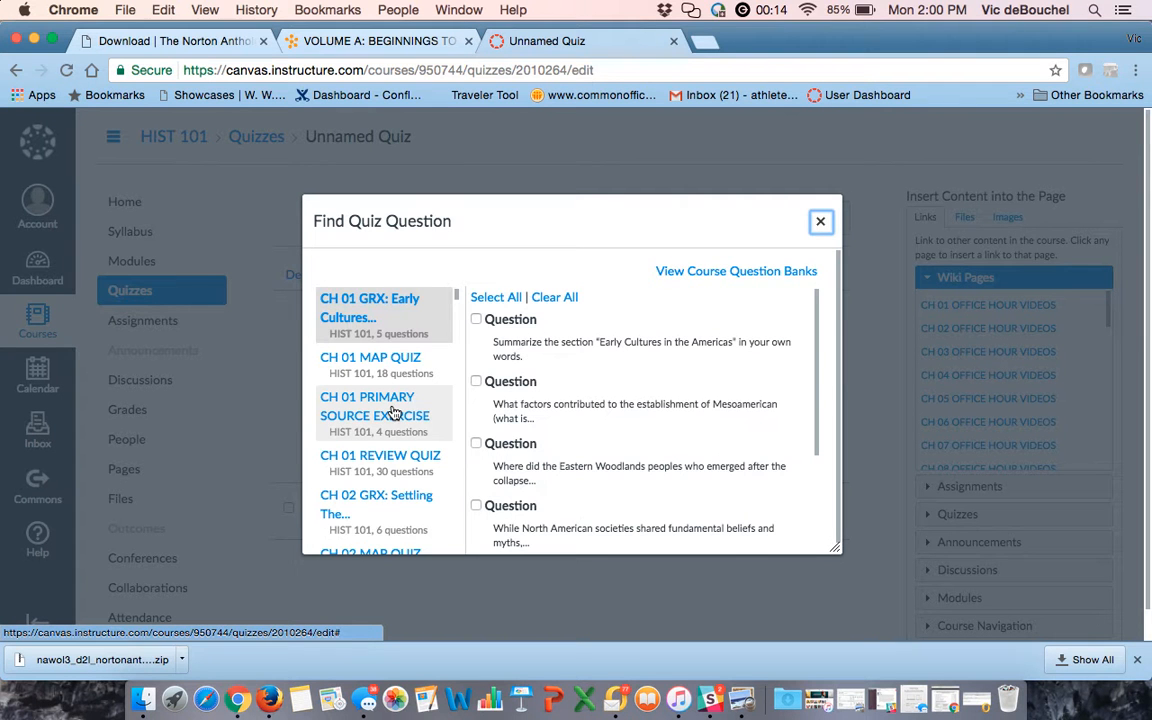
{"action": "scroll", "coordinate": [393, 412], "scroll_direction": "down", "scroll_amount": 5}
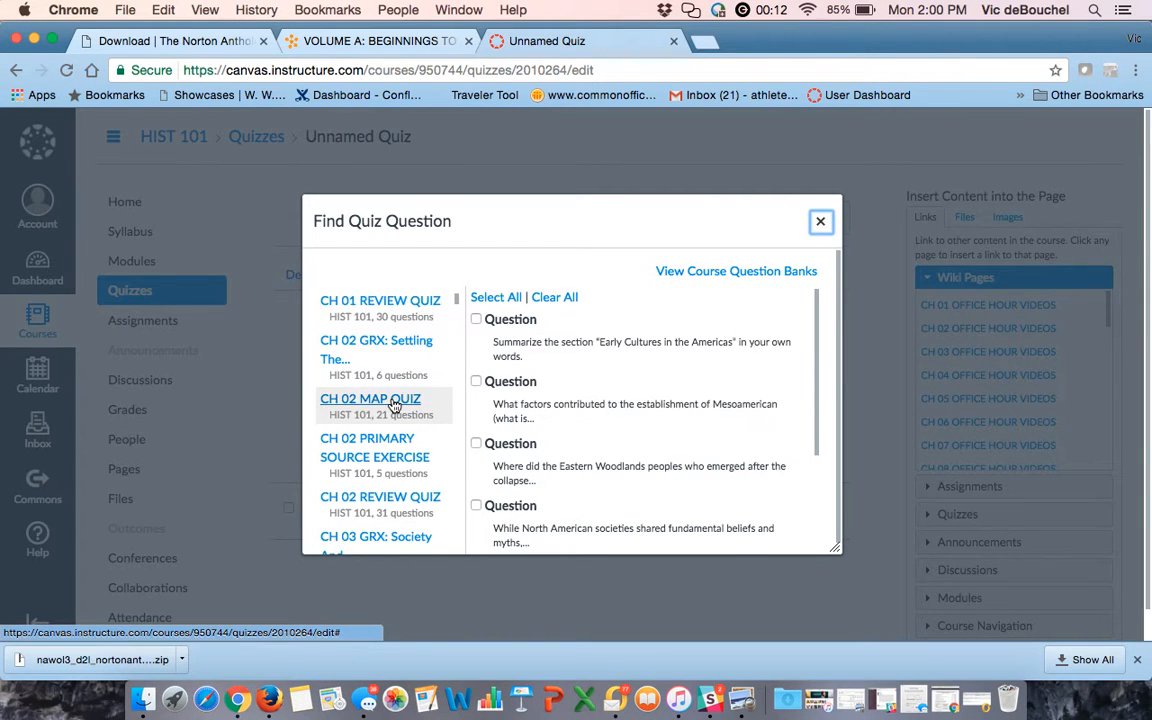
{"action": "scroll", "coordinate": [395, 405], "scroll_direction": "down", "scroll_amount": 4}
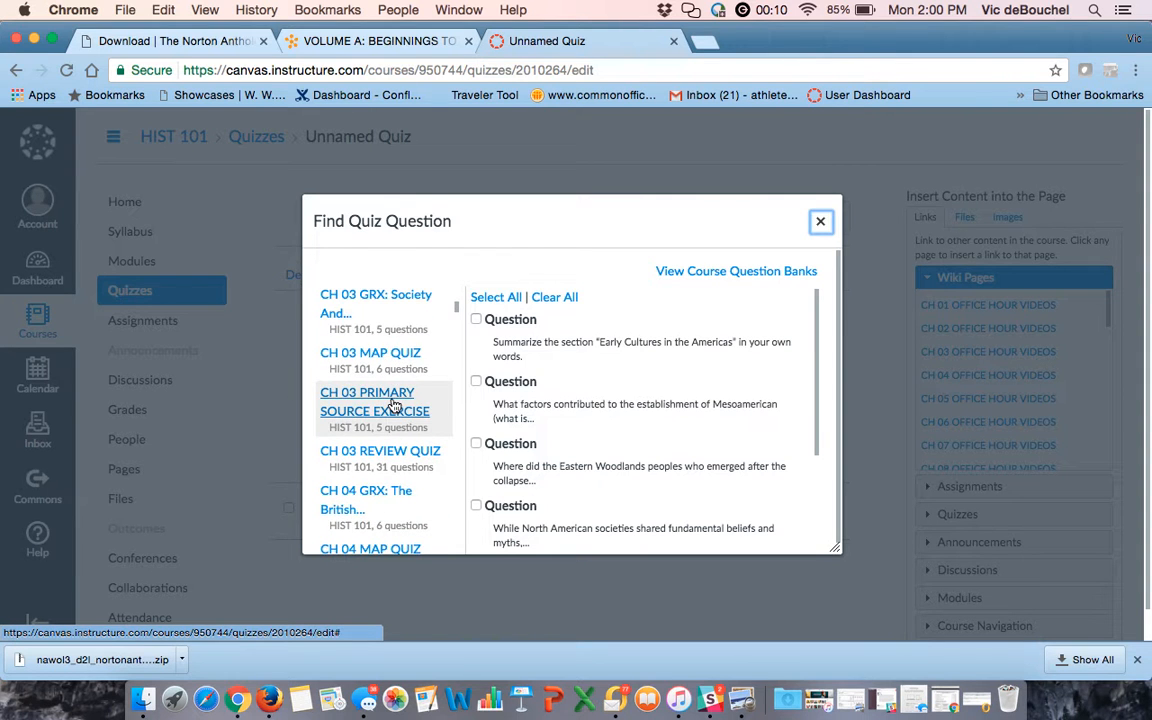